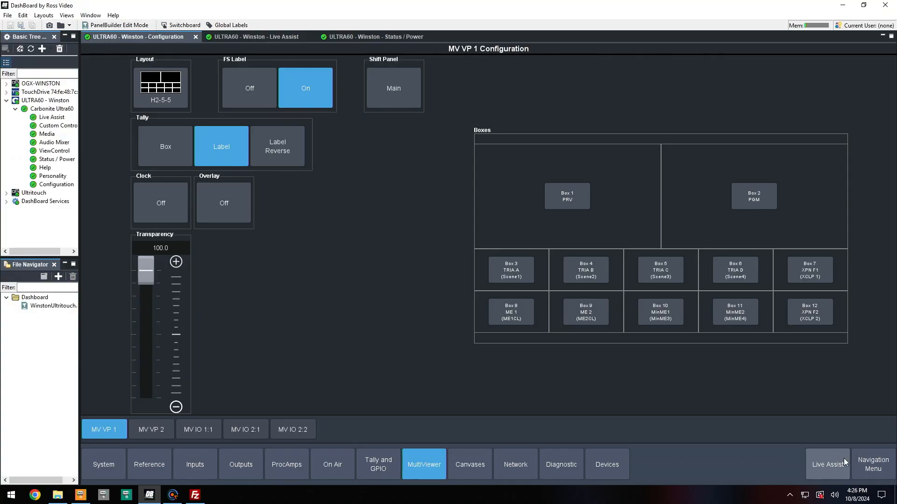
Examine the physical IO group reference for the output processor assignments.
{"action": "left_click", "coordinate": [874, 464]}
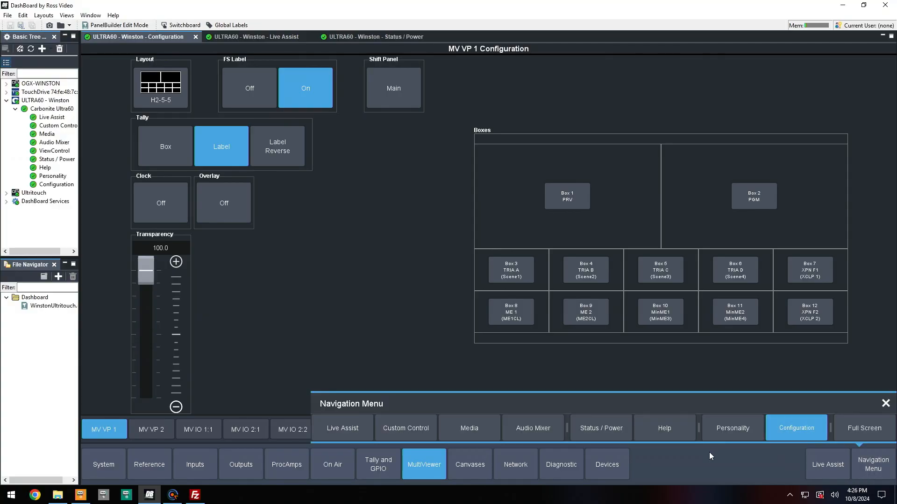
{"action": "left_click", "coordinate": [420, 472]}
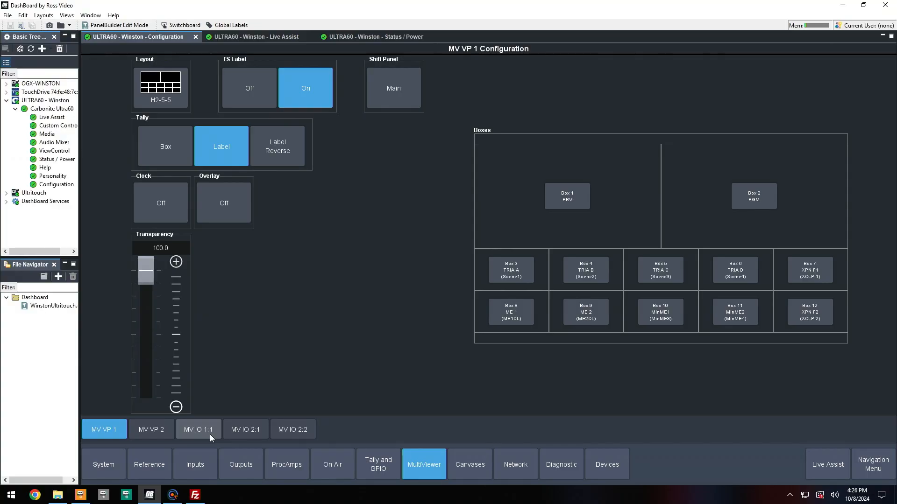
{"action": "left_click", "coordinate": [161, 462]}
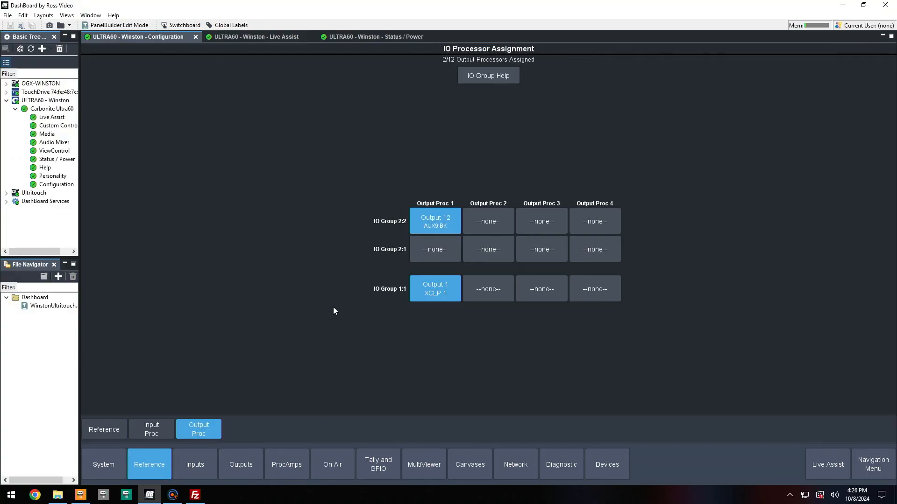
{"action": "left_click", "coordinate": [496, 74]}
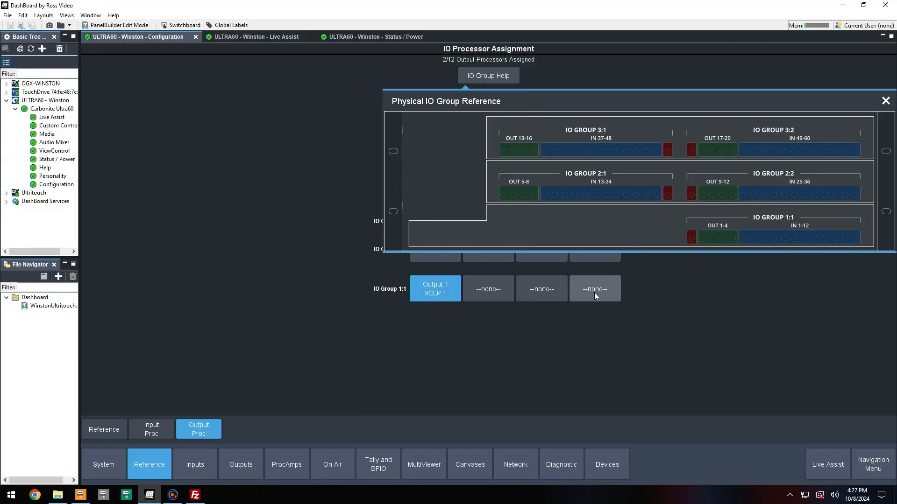
{"action": "left_click", "coordinate": [554, 359]}
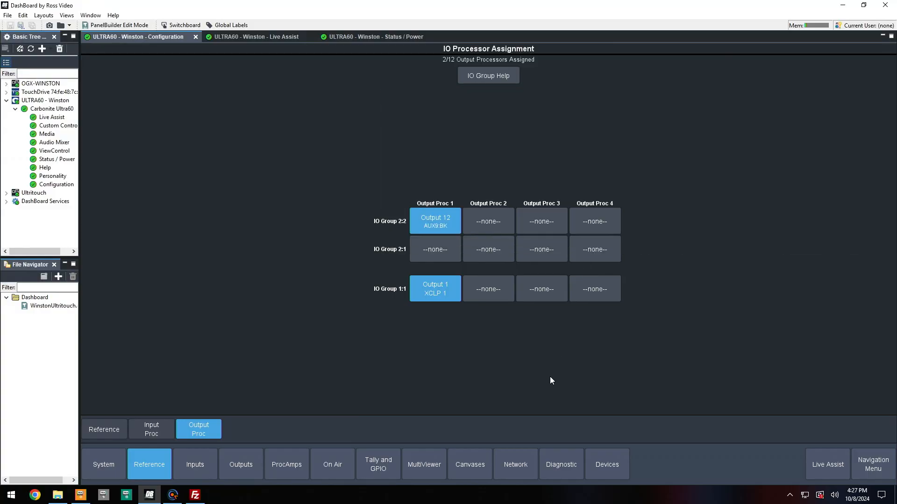
Return to the MV VP 1 multiviewer configuration and browse the available layouts.
{"action": "left_click", "coordinate": [440, 475]}
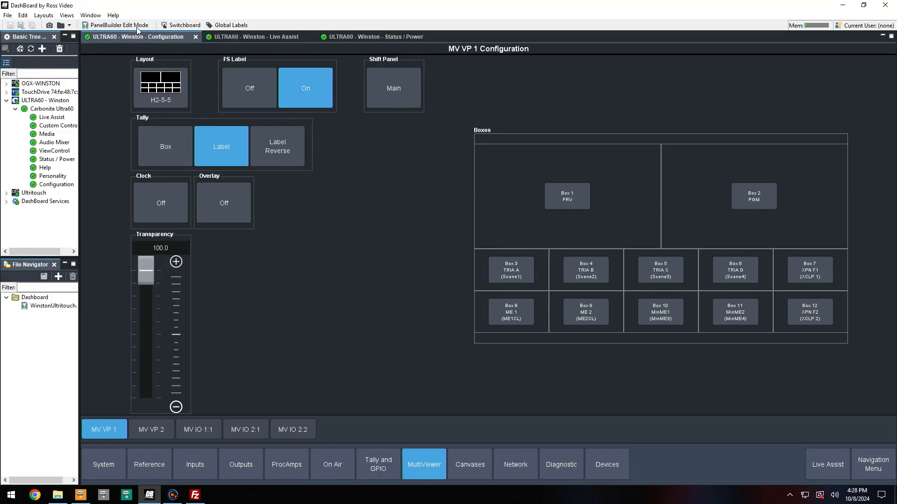
{"action": "left_click", "coordinate": [143, 87]}
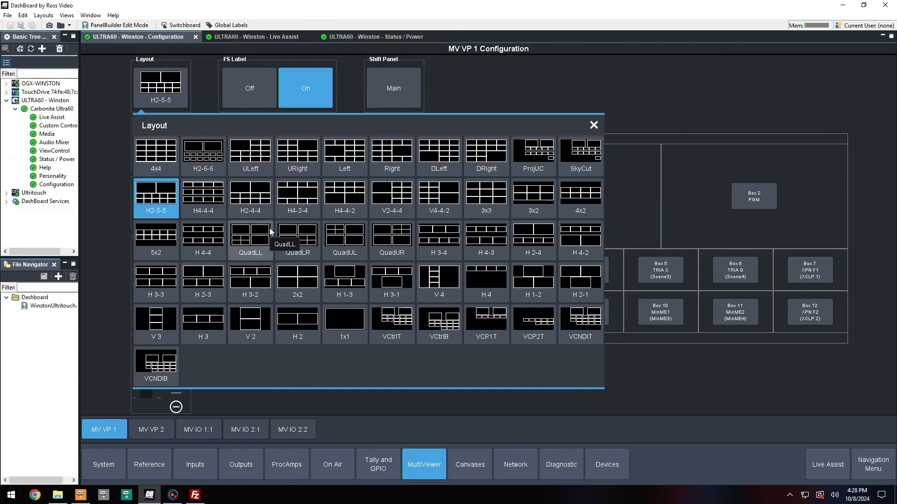
{"action": "left_click", "coordinate": [502, 83]}
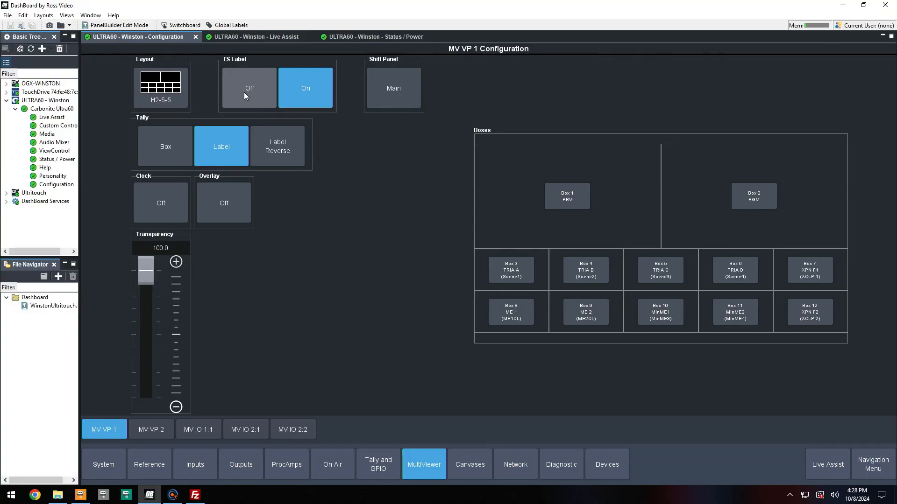
Review the Shift Panel options for MV VP 1, keeping Main.
{"action": "left_click", "coordinate": [387, 93]}
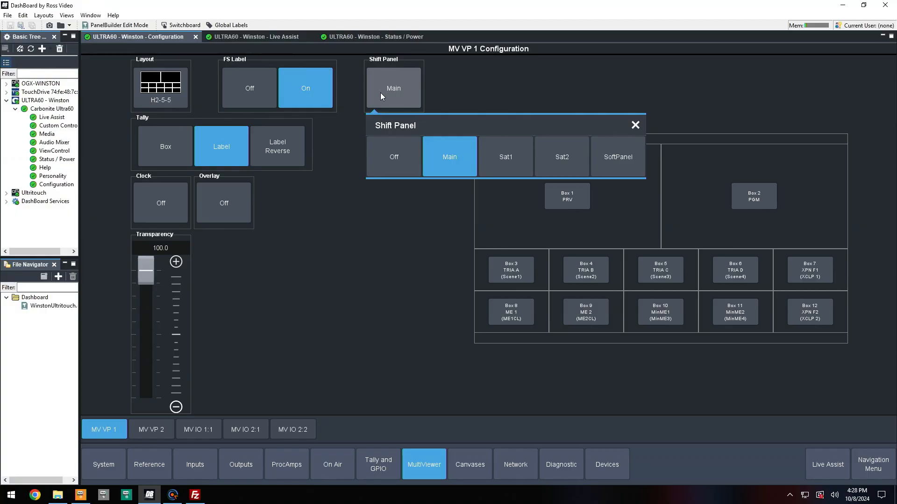
{"action": "left_click", "coordinate": [364, 279]}
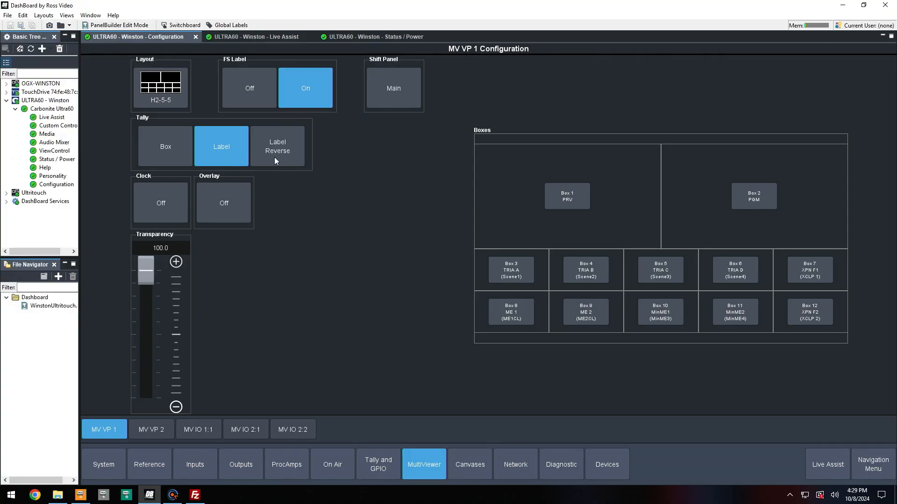
{"action": "left_click", "coordinate": [382, 80]}
{"action": "left_click", "coordinate": [462, 146]}
{"action": "left_click", "coordinate": [177, 161]}
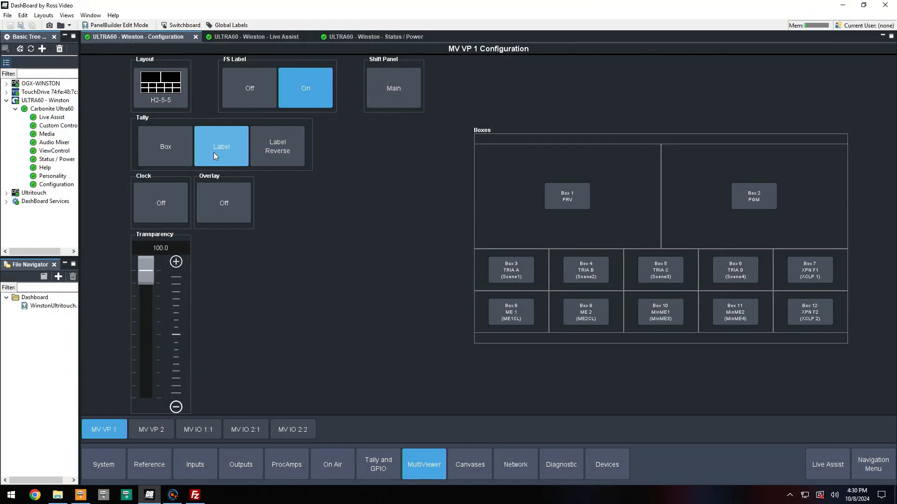
Switch the tally style to Label Reverse and back to Label.
{"action": "left_click", "coordinate": [260, 142]}
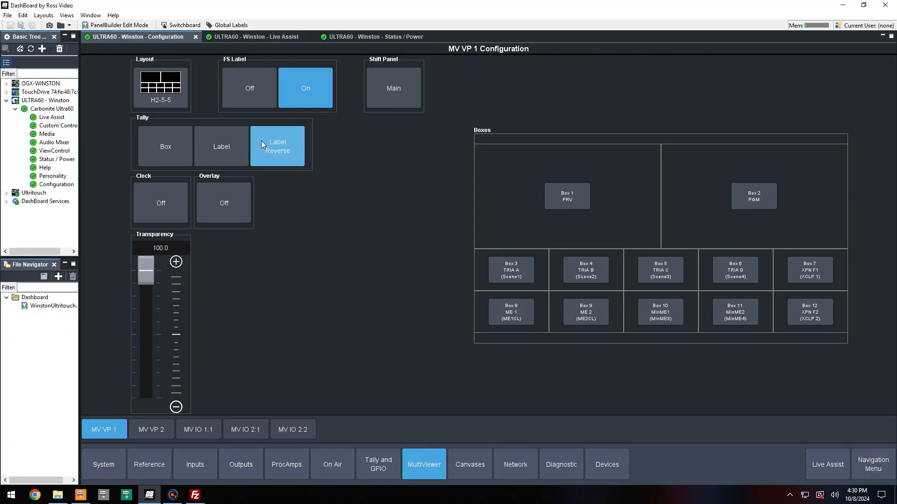
{"action": "left_click", "coordinate": [221, 149]}
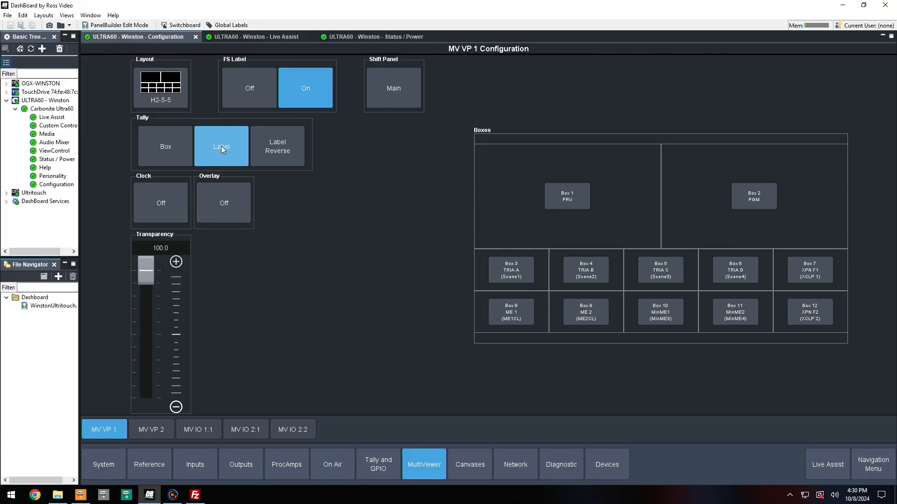
Open the clock setup and set the clock mode to System.
{"action": "left_click", "coordinate": [173, 203]}
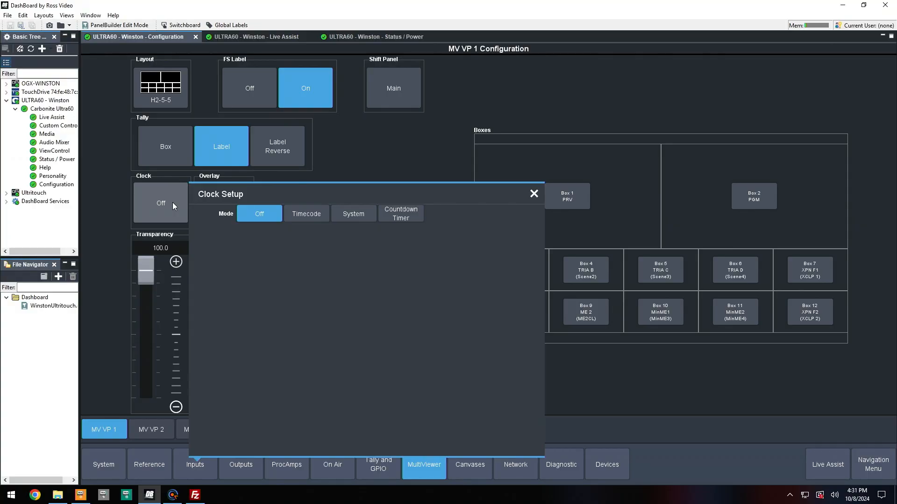
{"action": "left_click", "coordinate": [318, 214]}
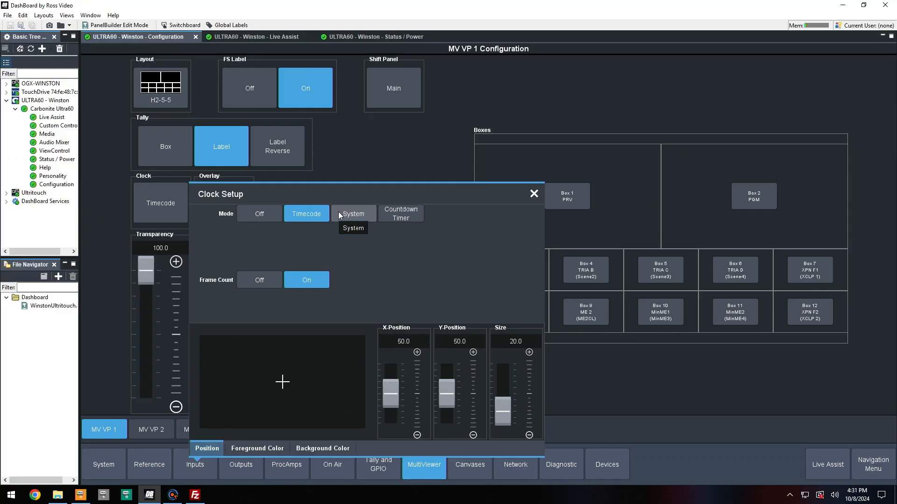
{"action": "left_click", "coordinate": [339, 215]}
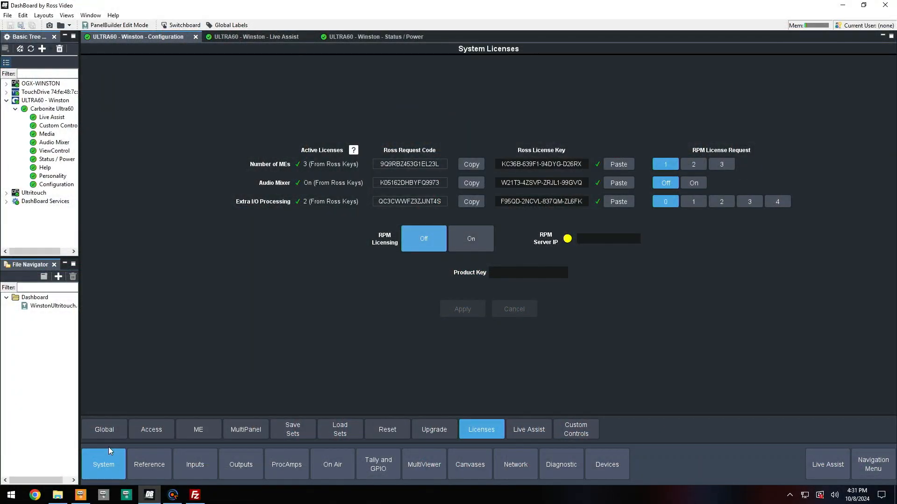
Open the system date and time editor on the Global system page.
{"action": "left_click", "coordinate": [108, 439]}
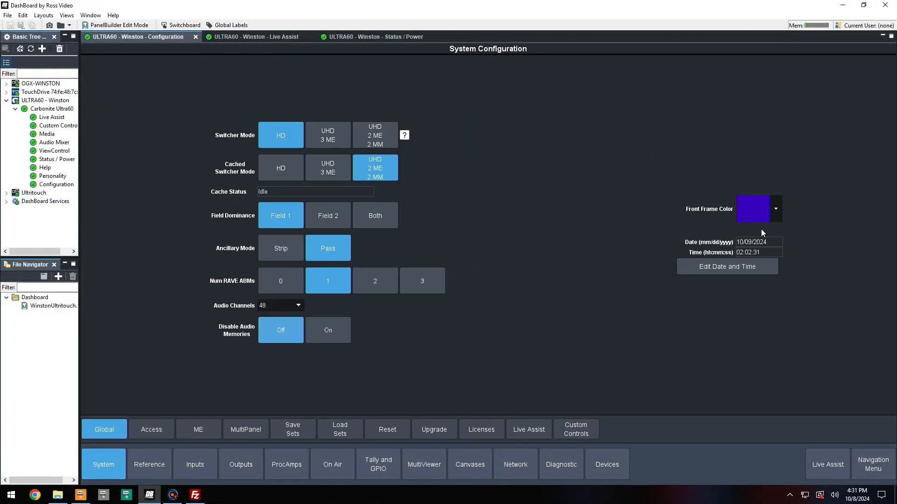
{"action": "left_click", "coordinate": [753, 265]}
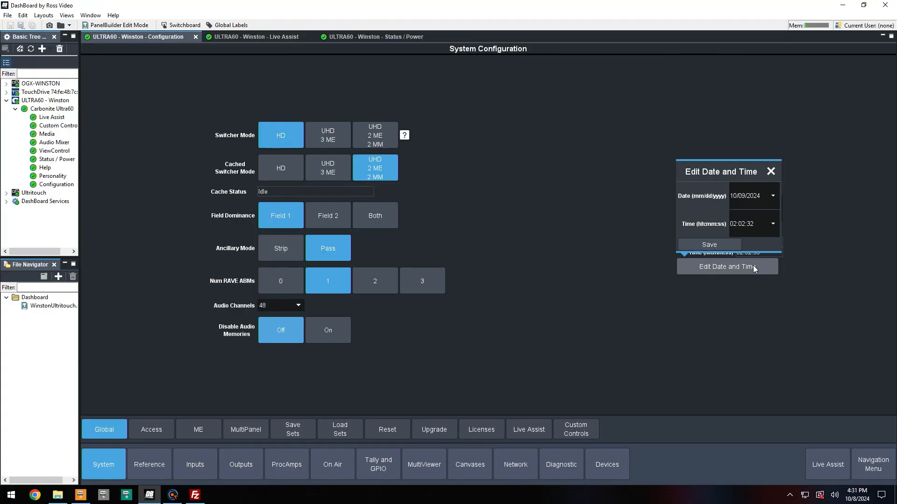
{"action": "left_click", "coordinate": [753, 266]}
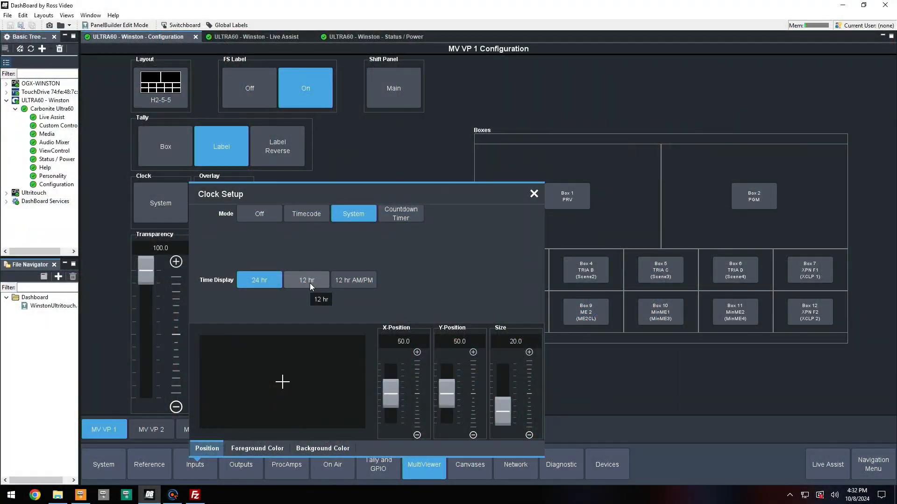
Set the clock's time display to 24 hr.
{"action": "left_click", "coordinate": [310, 281]}
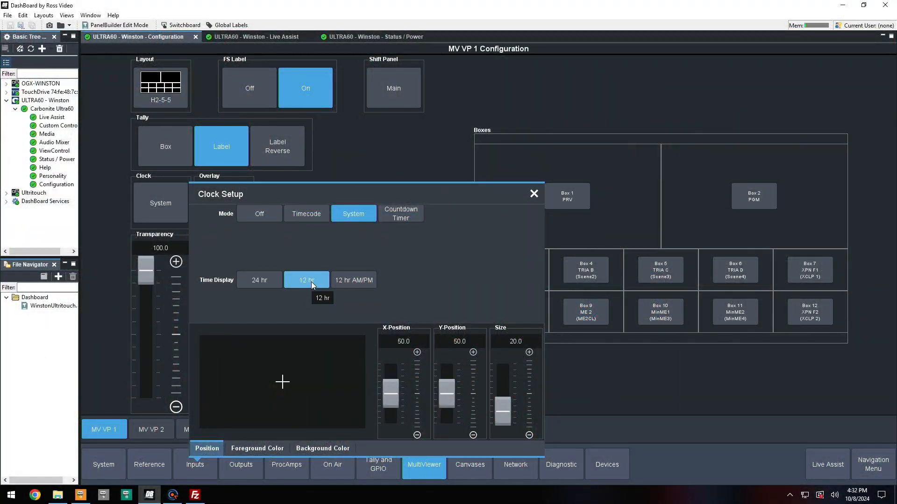
{"action": "left_click", "coordinate": [371, 283]}
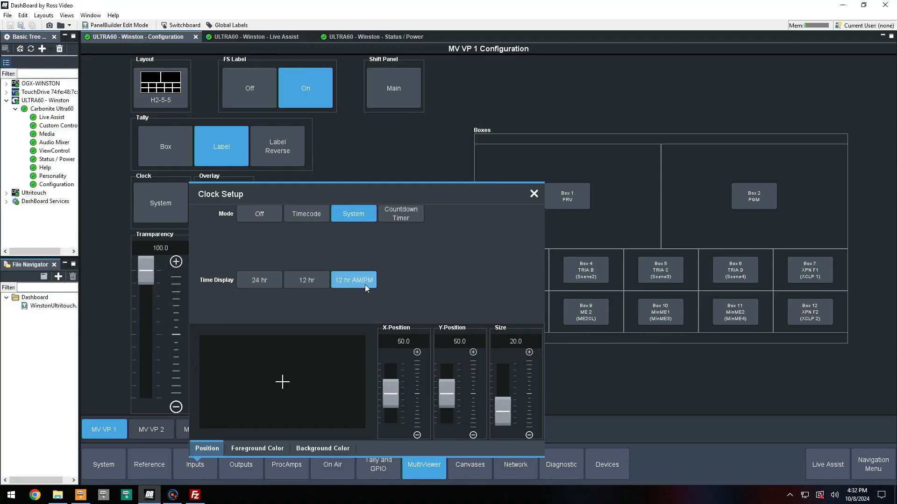
{"action": "left_click", "coordinate": [275, 290]}
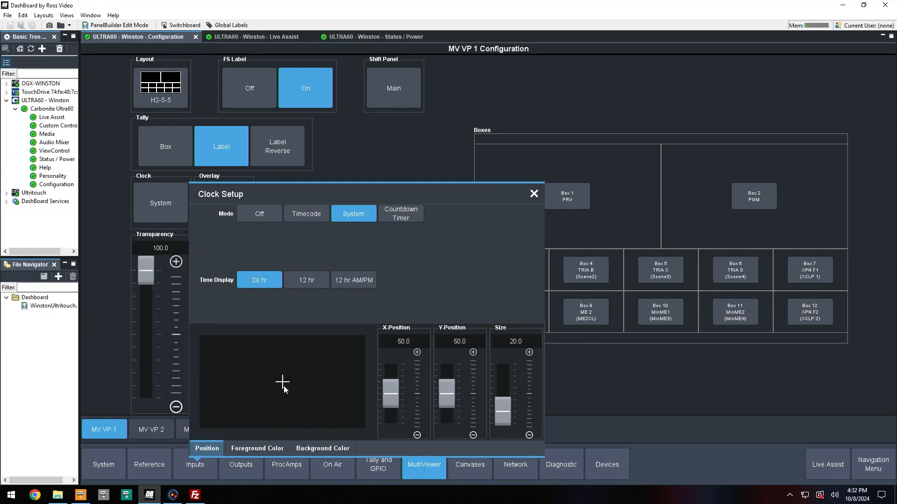
Move the clock near the lower-left corner, to X position 14 and Y position 93.4.
{"action": "left_click_drag", "start_coordinate": [282, 384], "coordinate": [220, 349]}
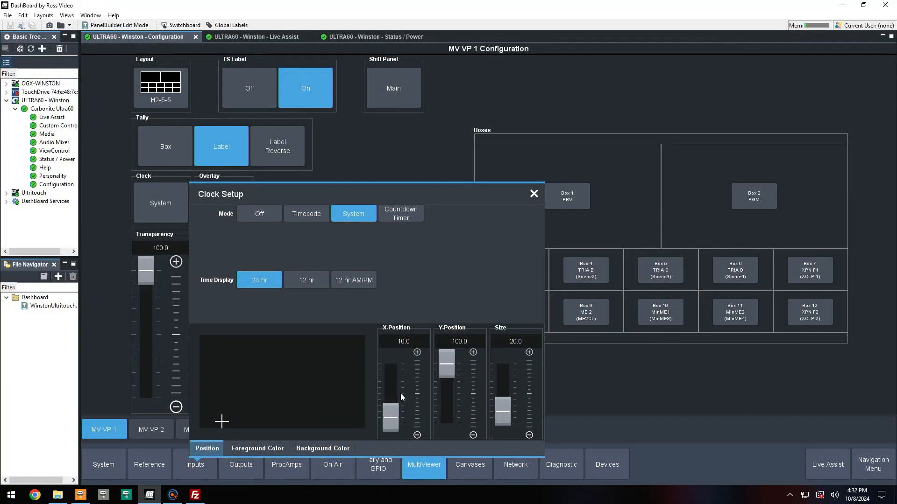
{"action": "left_click", "coordinate": [417, 353]}
{"action": "left_click", "coordinate": [474, 435]}
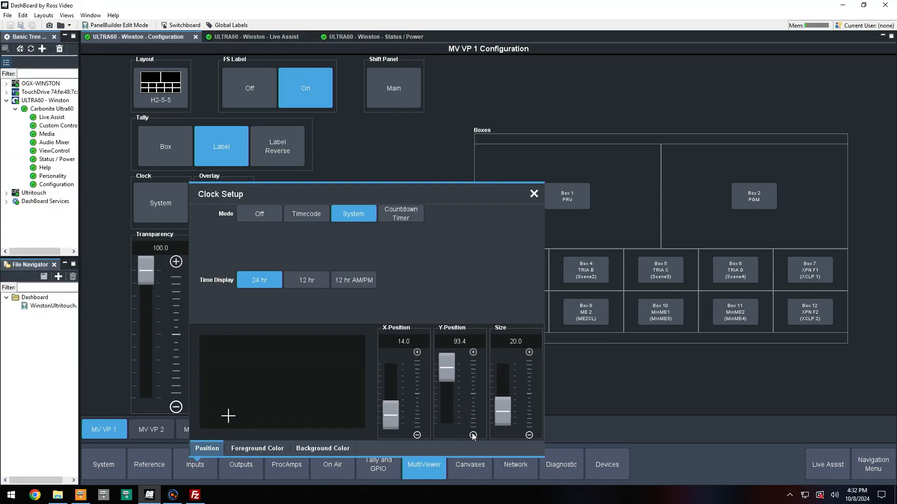
Set the clock's size to 10.
{"action": "left_click", "coordinate": [518, 341]}
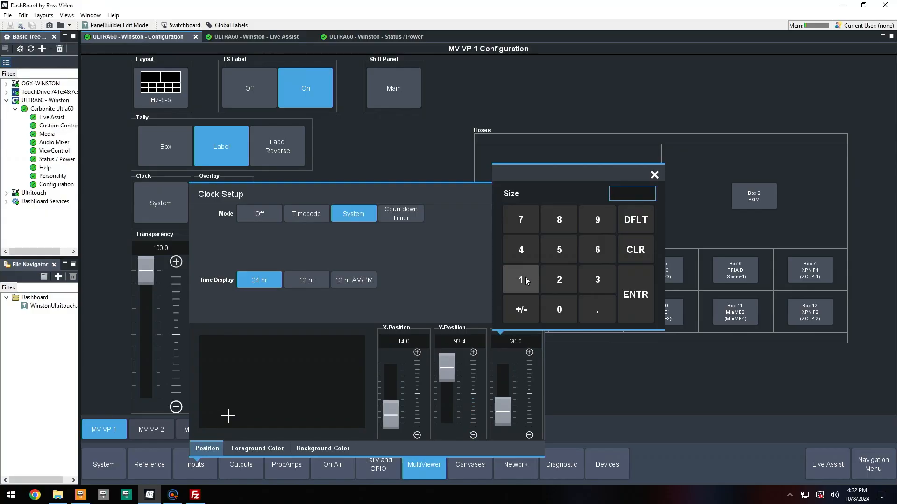
{"action": "left_click", "coordinate": [525, 278]}
{"action": "left_click", "coordinate": [551, 304]}
{"action": "left_click", "coordinate": [622, 304]}
Set the clock's foreground color to blue and open the background color settings.
{"action": "left_click", "coordinate": [265, 448]}
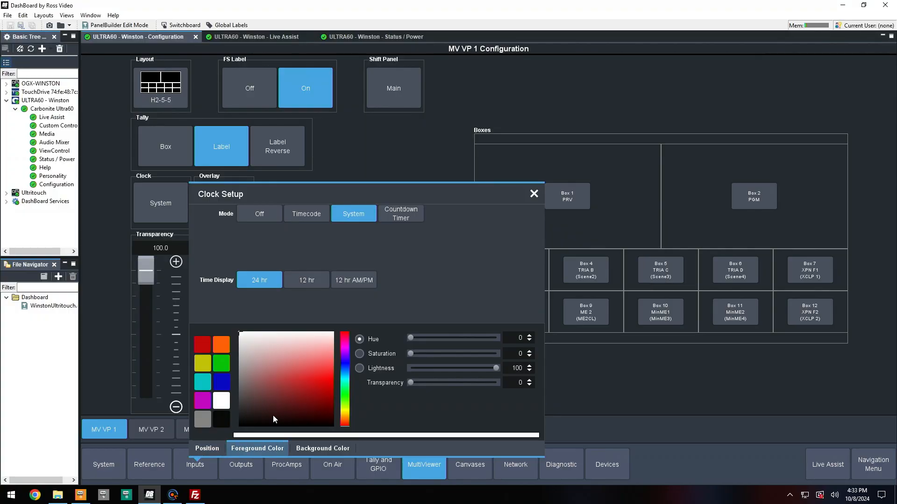
{"action": "left_click", "coordinate": [221, 382]}
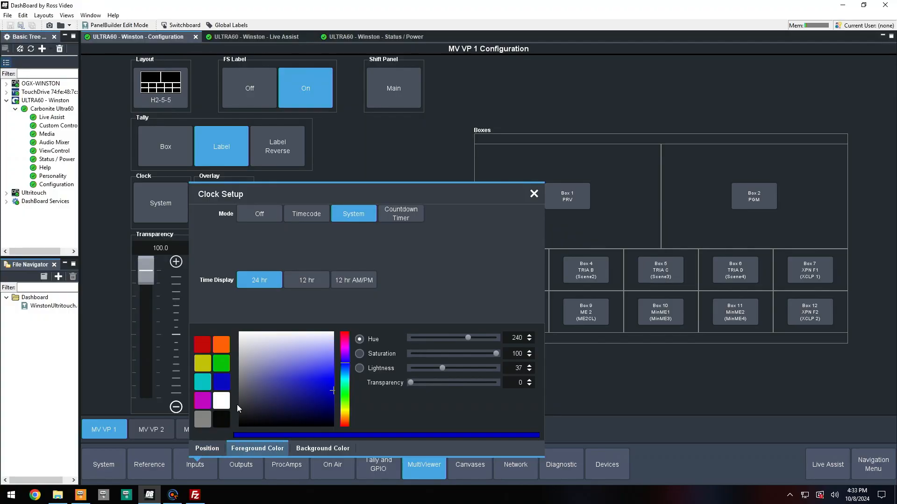
{"action": "left_click", "coordinate": [298, 447]}
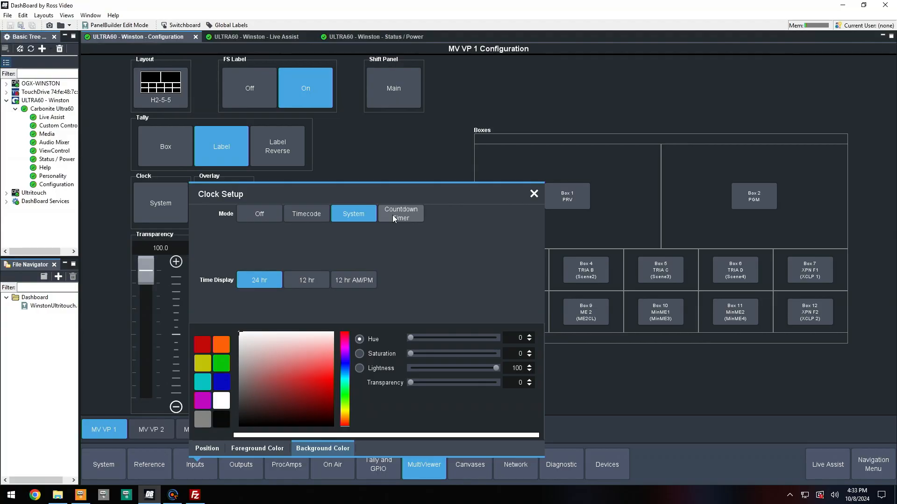
Switch the clock mode to Countdown Timer with Down/Up direction for Timer 1.
{"action": "left_click", "coordinate": [394, 218]}
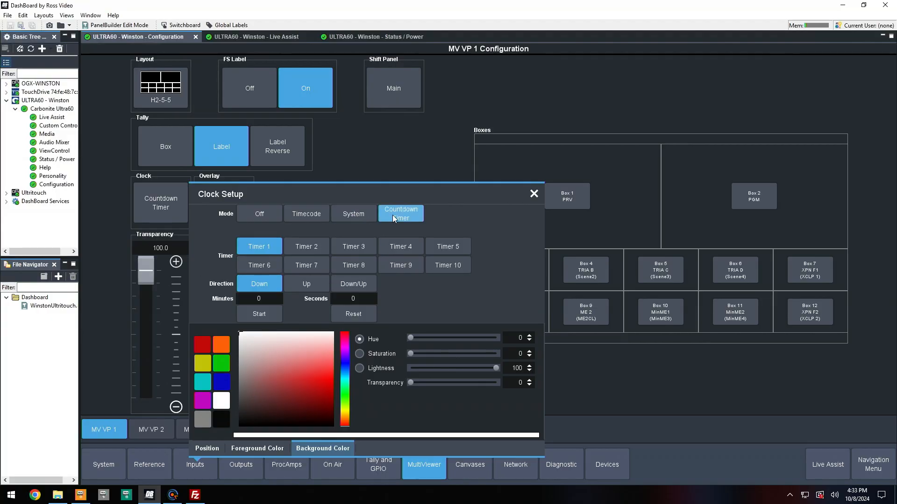
{"action": "left_click", "coordinate": [293, 284]}
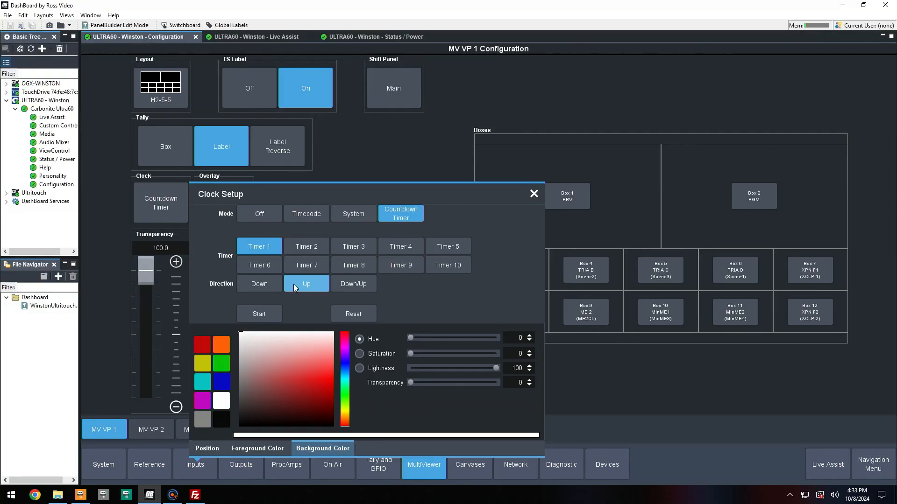
{"action": "left_click", "coordinate": [336, 283]}
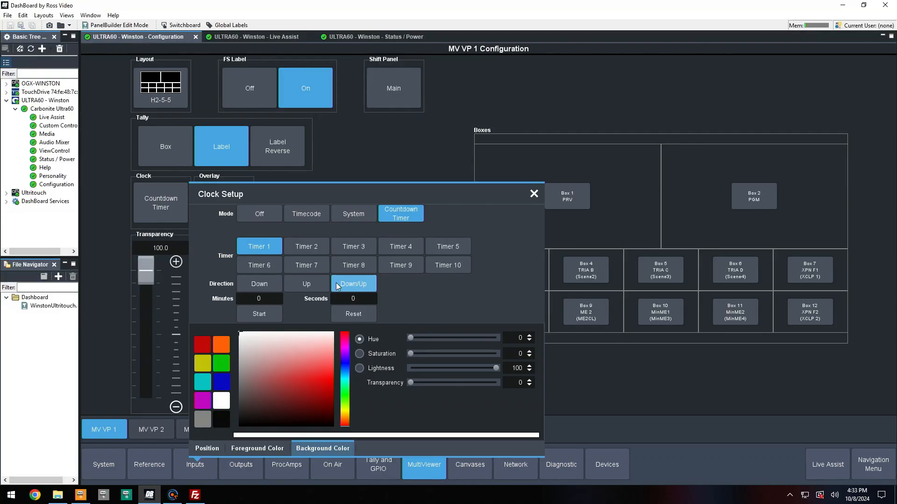
Set Timer 1's minutes to 5.
{"action": "left_click", "coordinate": [274, 301]}
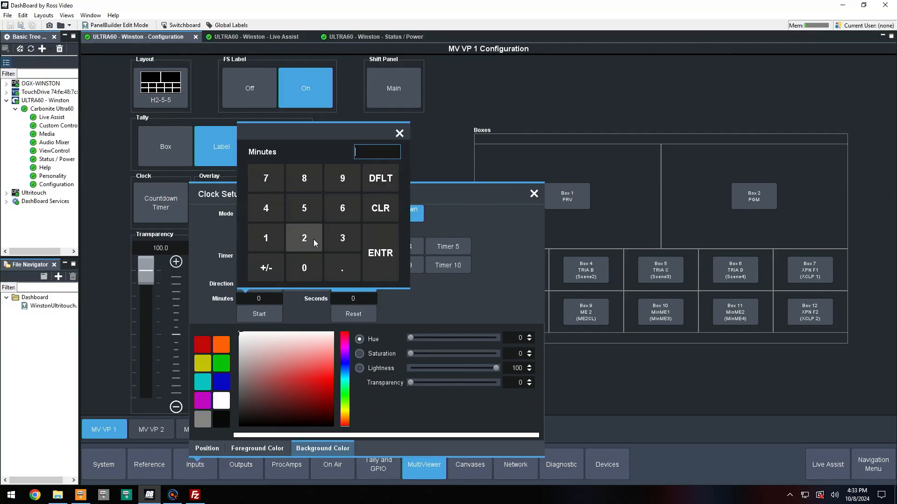
{"action": "left_click", "coordinate": [308, 206]}
{"action": "left_click", "coordinate": [381, 255]}
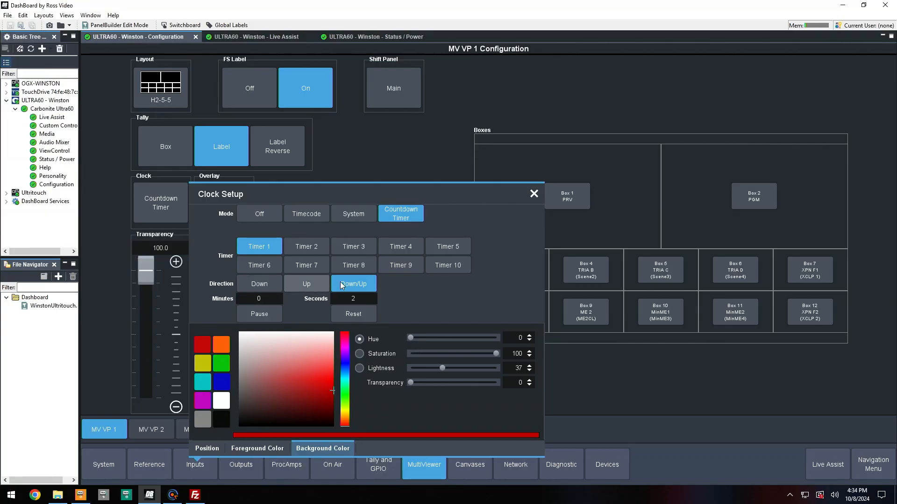
Select Timer 2, set its minutes to 10, and close the clock setup.
{"action": "left_click", "coordinate": [308, 247]}
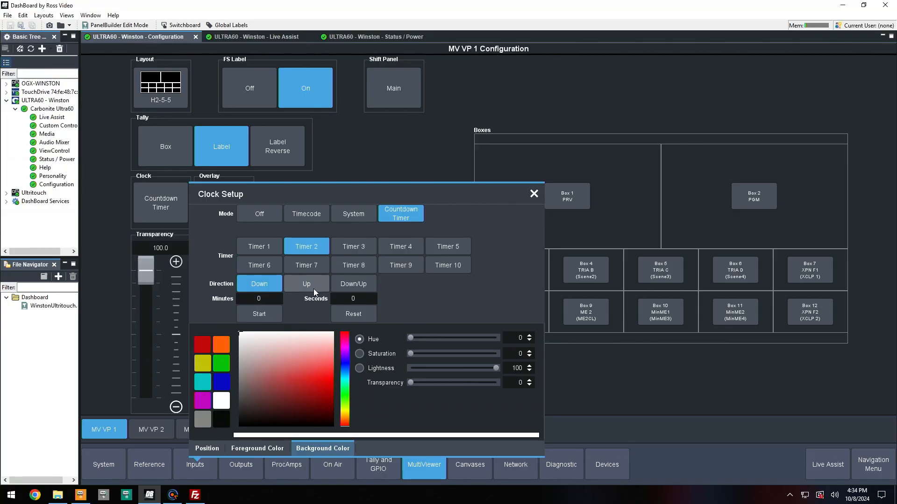
{"action": "left_click", "coordinate": [268, 299]}
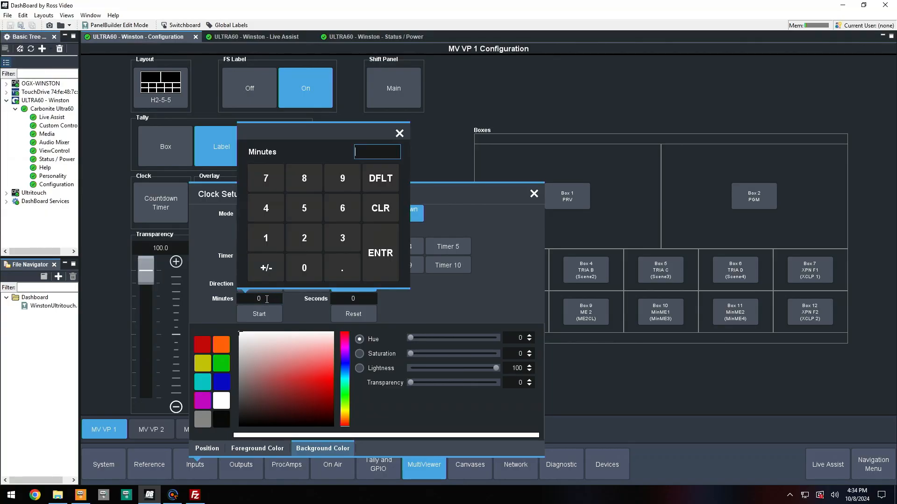
{"action": "left_click", "coordinate": [282, 237]}
{"action": "left_click", "coordinate": [304, 261]}
{"action": "left_click", "coordinate": [387, 254]}
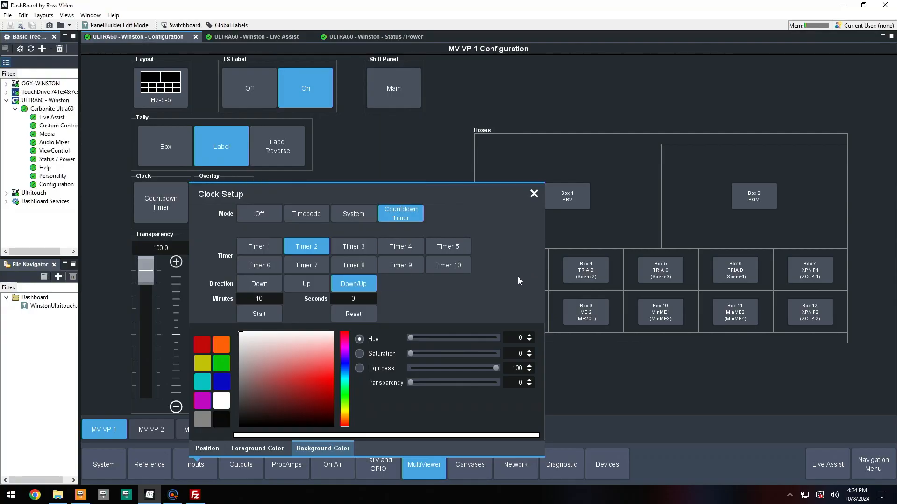
{"action": "left_click", "coordinate": [257, 251]}
{"action": "left_click", "coordinate": [296, 247]}
{"action": "left_click", "coordinate": [404, 119]}
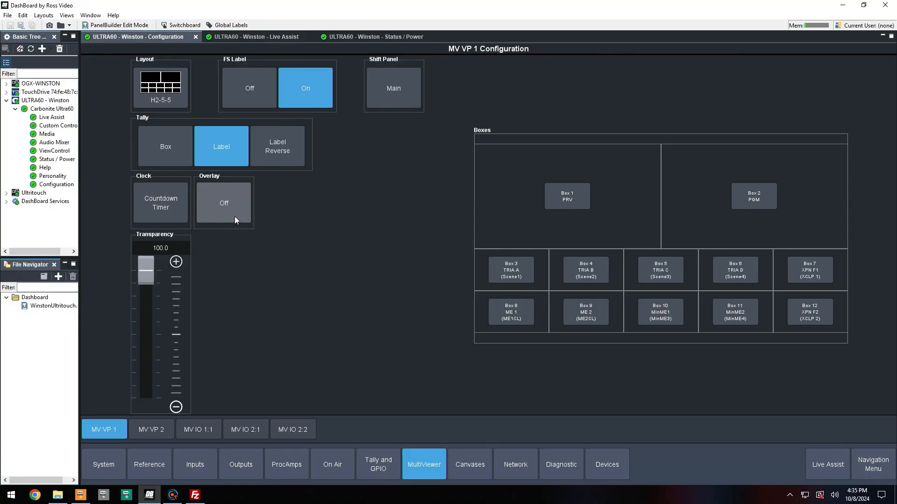
Turn the overlay on with source M4 and lower its clip level.
{"action": "left_click", "coordinate": [234, 219]}
{"action": "left_click", "coordinate": [399, 152]}
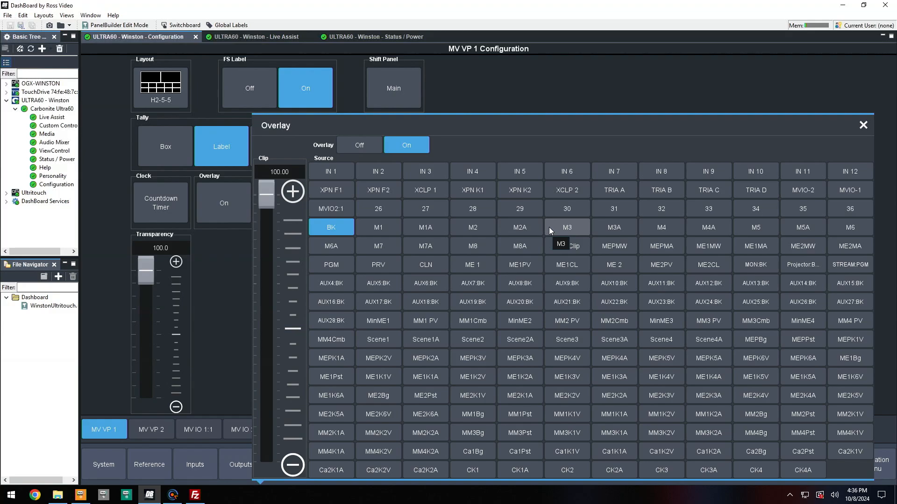
{"action": "left_click", "coordinate": [647, 228]}
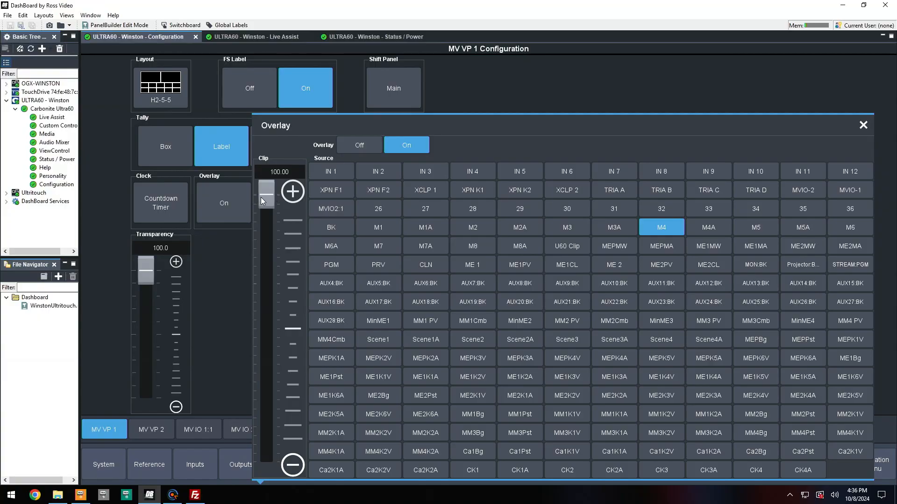
{"action": "left_click_drag", "start_coordinate": [265, 197], "coordinate": [272, 367]}
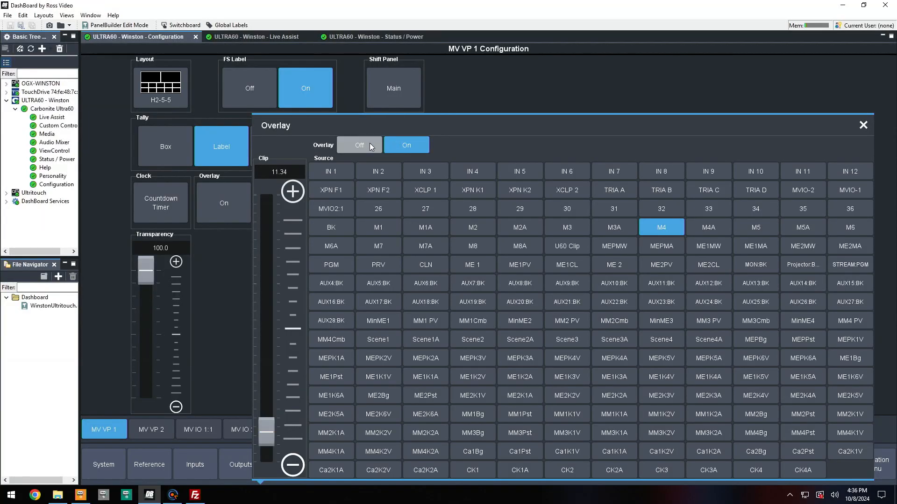
Turn the overlay off and close the overlay settings.
{"action": "left_click", "coordinate": [369, 143]}
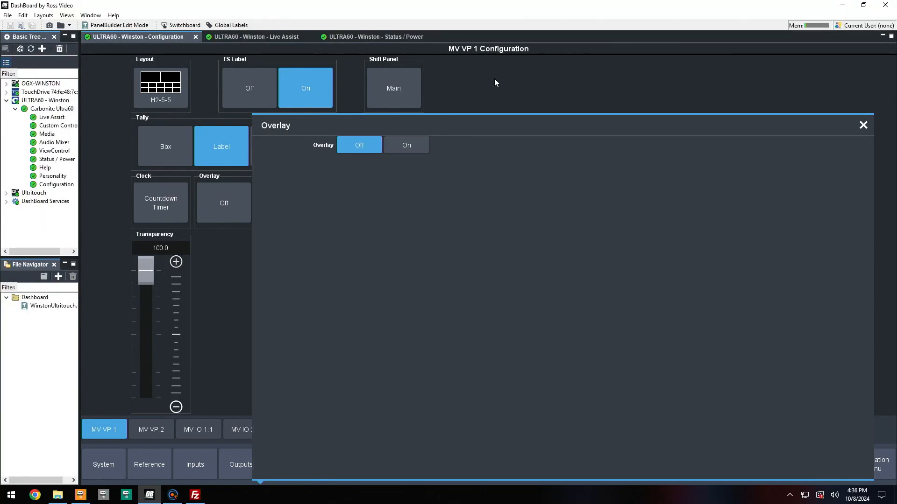
{"action": "left_click", "coordinate": [863, 124]}
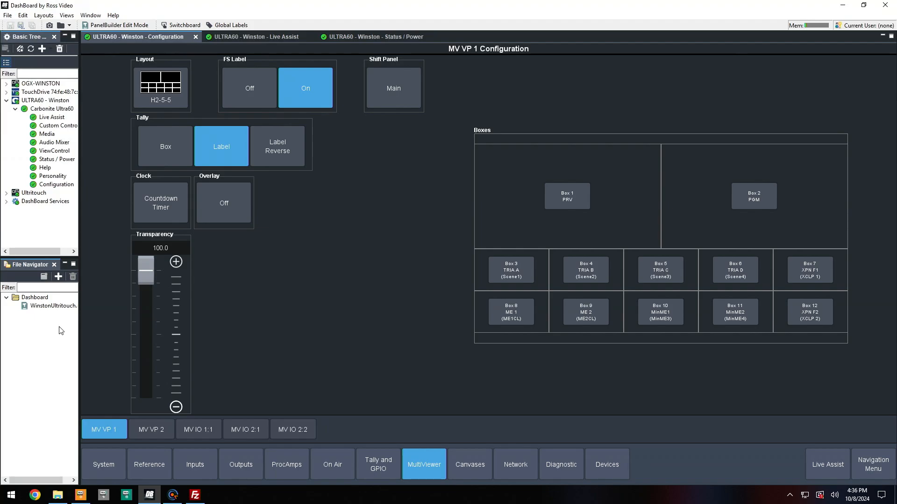
Open Box 1's setup and set its shift source to Off.
{"action": "left_click", "coordinate": [572, 193]}
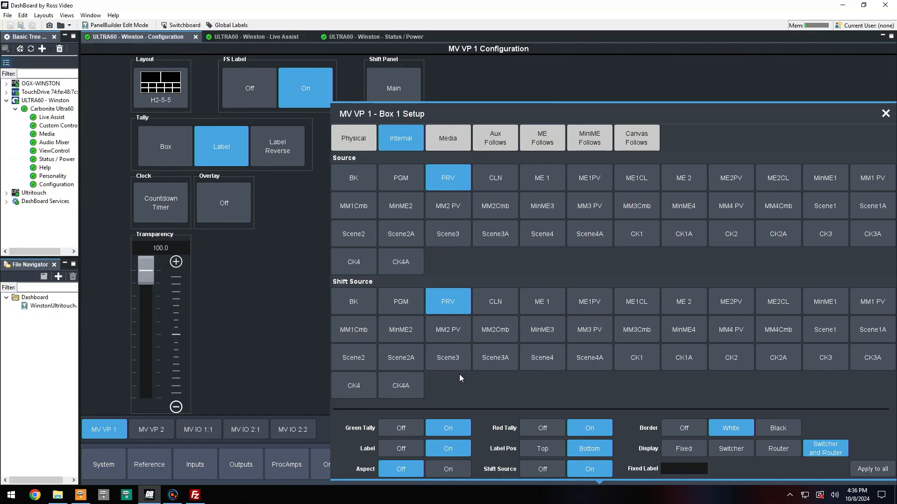
{"action": "left_click", "coordinate": [540, 469]}
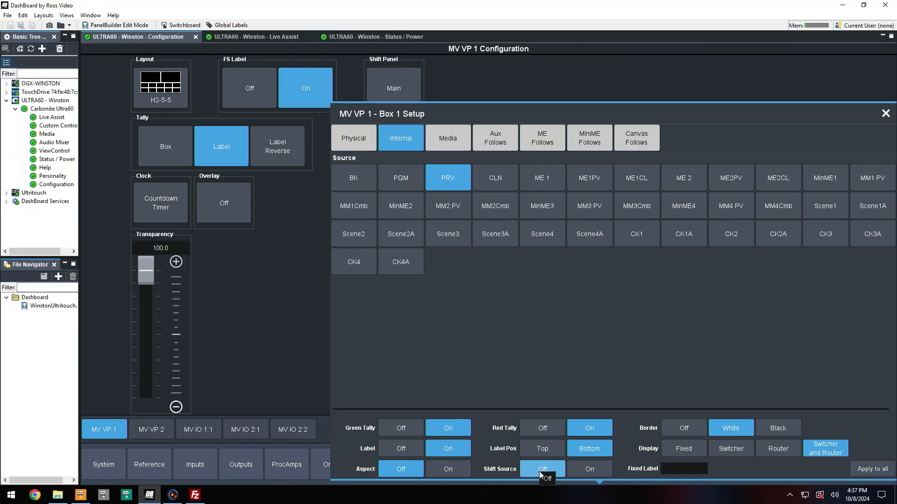
{"action": "left_click", "coordinate": [575, 468]}
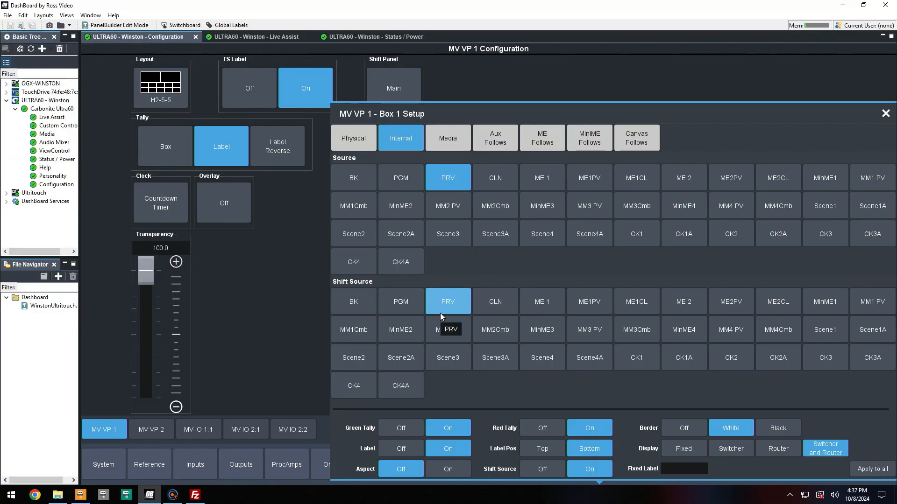
{"action": "left_click", "coordinate": [547, 470]}
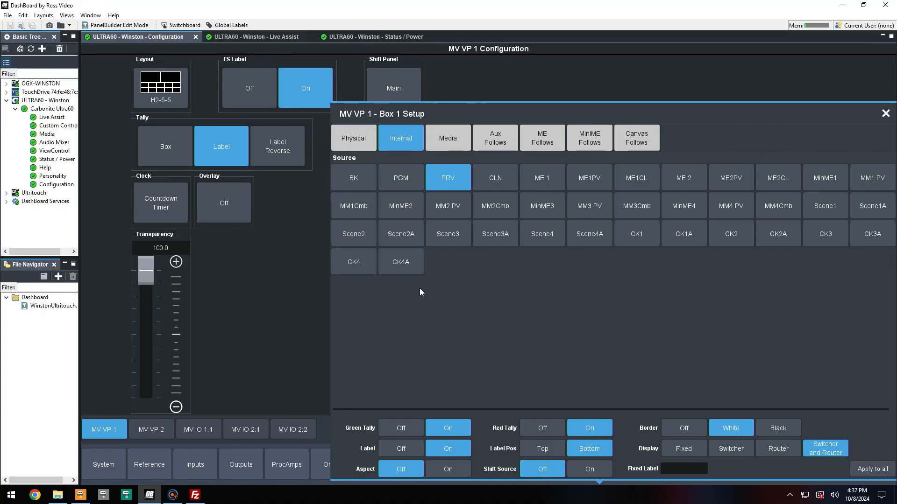
Browse Box 1's source categories: Physical, Internal, Media and Aux Follows.
{"action": "left_click", "coordinate": [360, 151]}
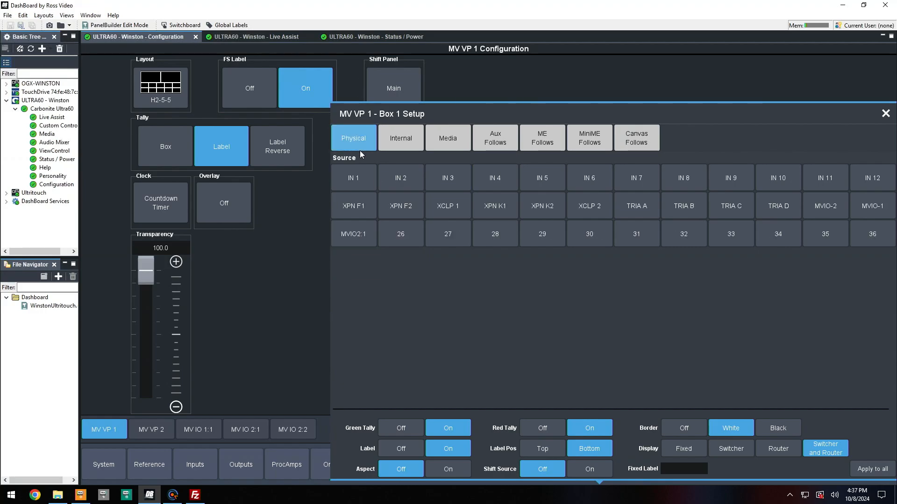
{"action": "left_click", "coordinate": [396, 147]}
{"action": "left_click", "coordinate": [453, 142]}
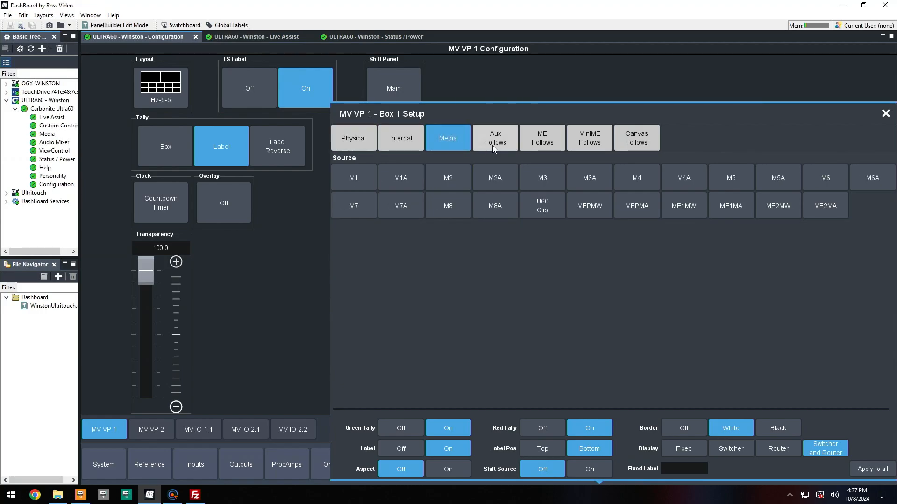
{"action": "left_click", "coordinate": [502, 144]}
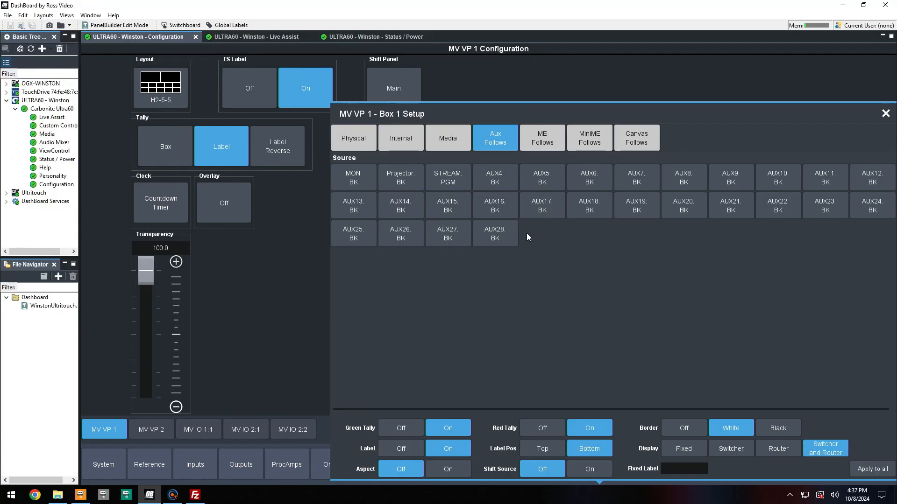
{"action": "left_click", "coordinate": [408, 146]}
{"action": "left_click", "coordinate": [446, 188]}
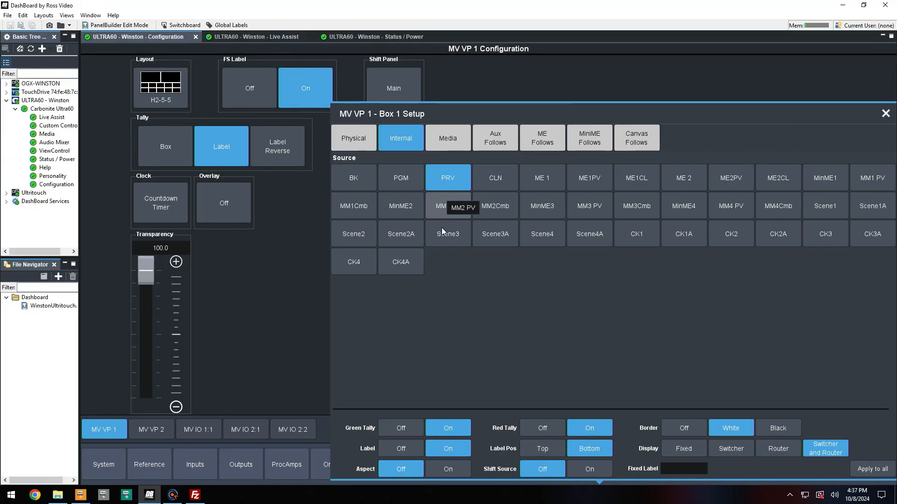
Turn off Box 1's green and red tally, keep the label on, and set its position to Top.
{"action": "left_click", "coordinate": [413, 428]}
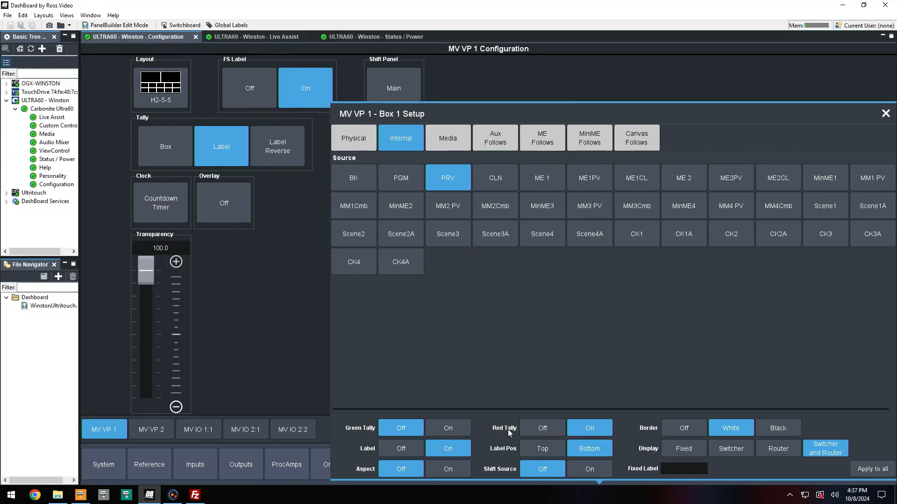
{"action": "left_click", "coordinate": [536, 430]}
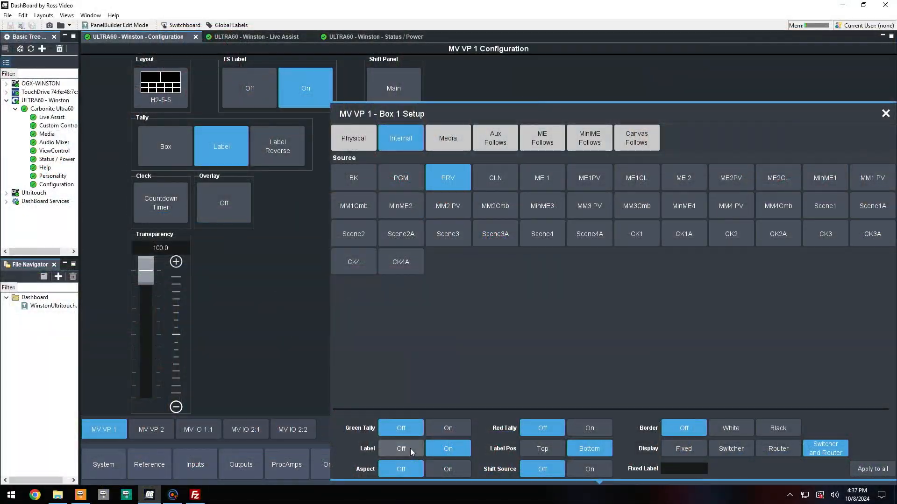
{"action": "left_click", "coordinate": [410, 448]}
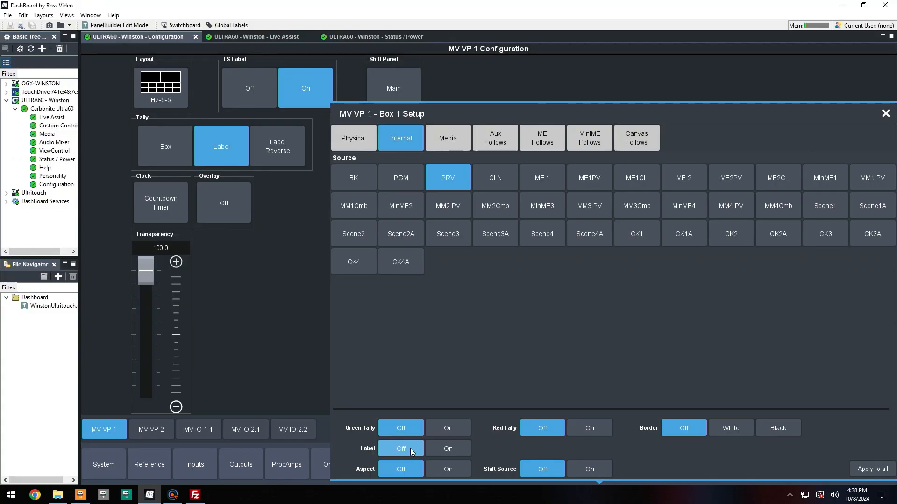
{"action": "left_click", "coordinate": [442, 449]}
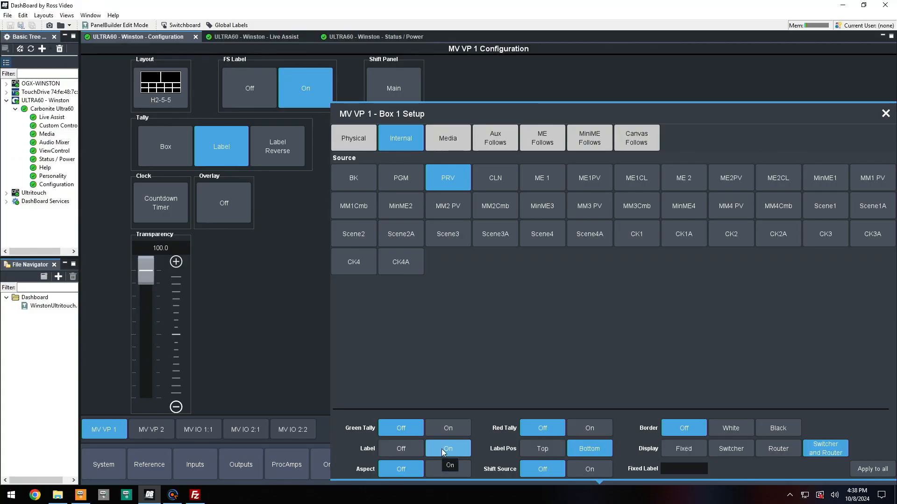
{"action": "left_click", "coordinate": [542, 453]}
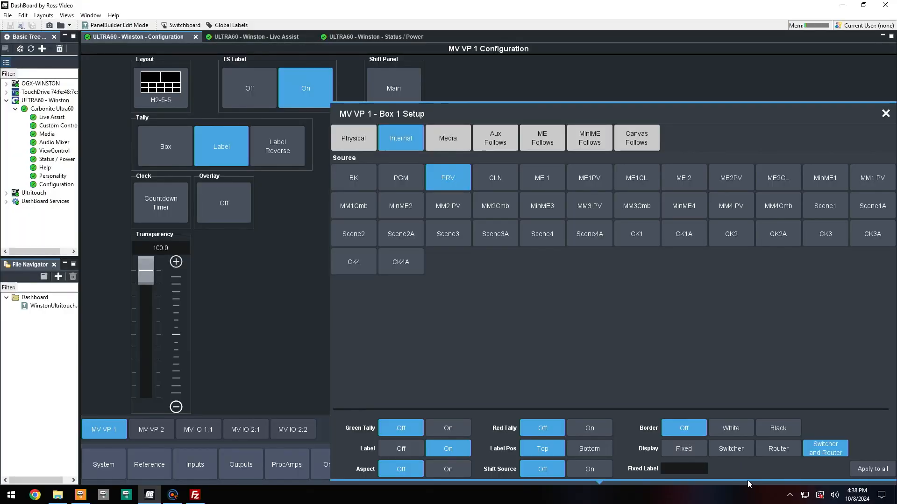
Enter PV as Box 1's fixed label and set the display to Fixed.
{"action": "left_click", "coordinate": [690, 469]}
{"action": "type", "text": "PV"}
{"action": "left_click", "coordinate": [692, 454]}
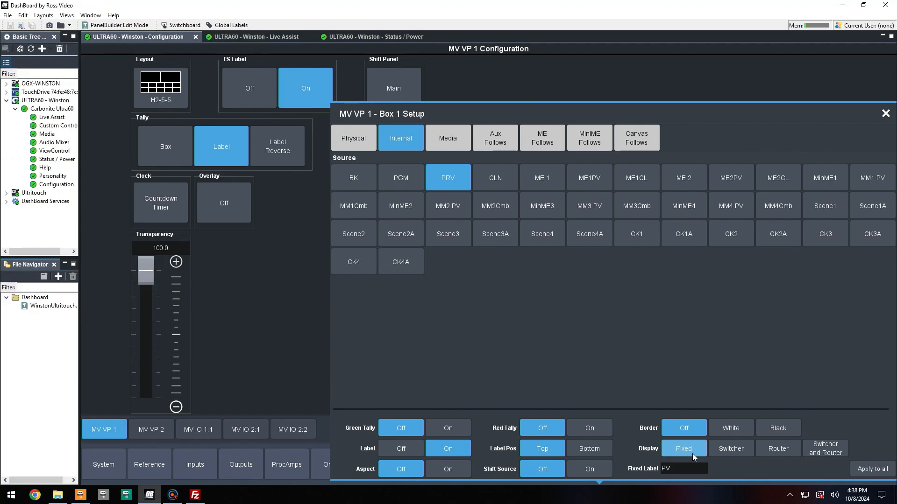
Set Box 1's display to Switcher, turn its aspect on, and close the box setup.
{"action": "left_click", "coordinate": [744, 448]}
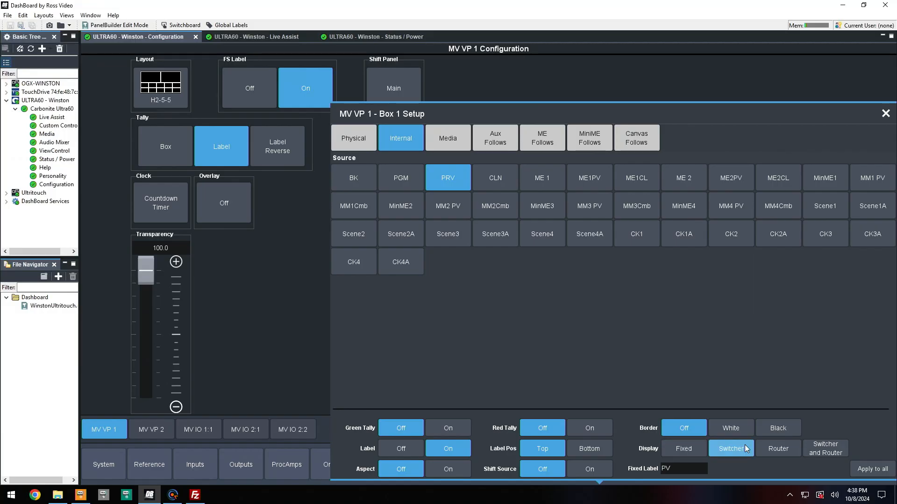
{"action": "left_click", "coordinate": [780, 452]}
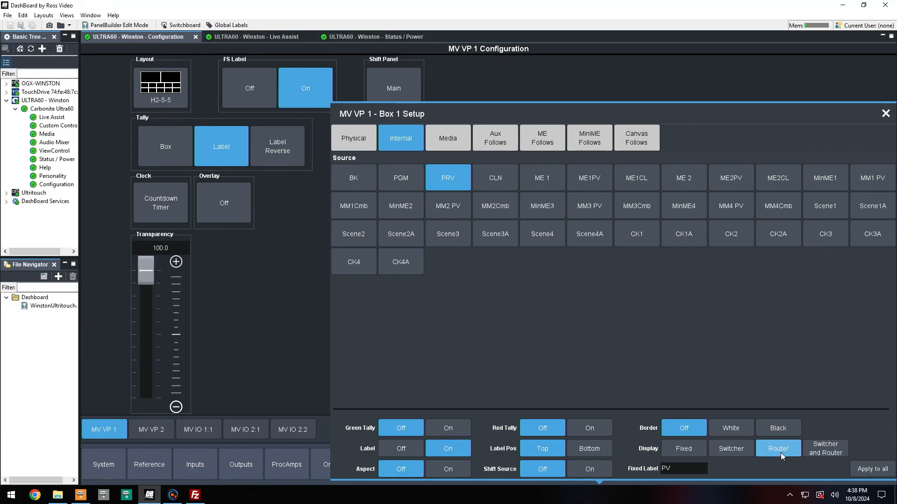
{"action": "left_click", "coordinate": [819, 447]}
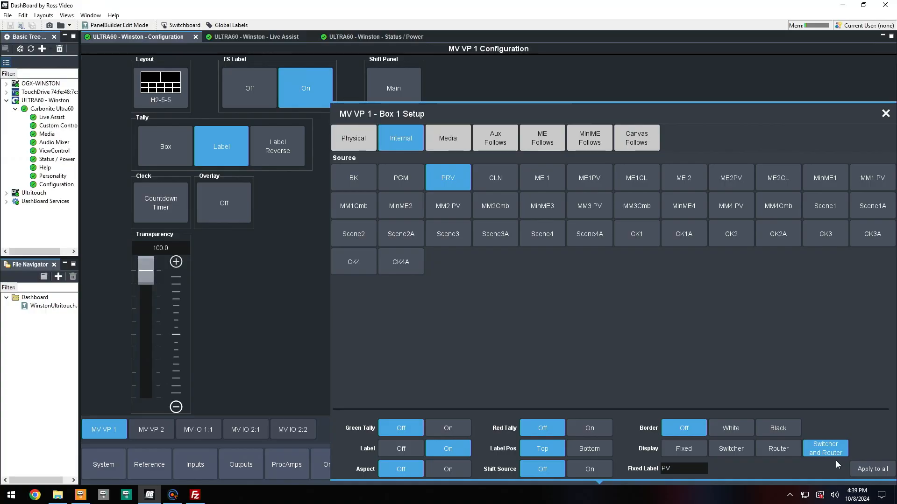
{"action": "left_click", "coordinate": [731, 448]}
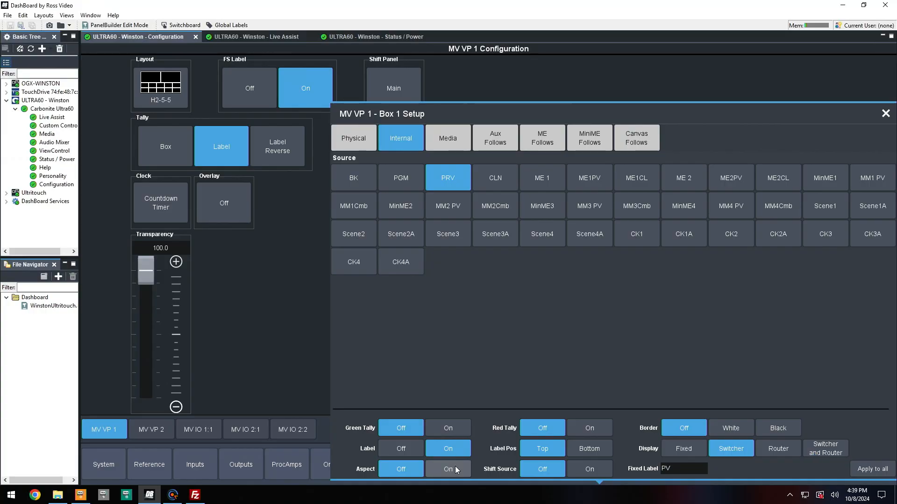
{"action": "left_click", "coordinate": [455, 467]}
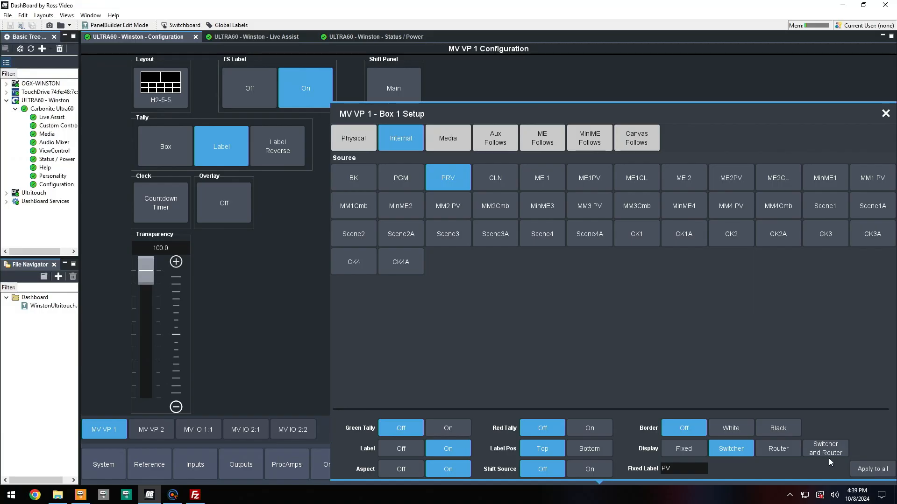
{"action": "left_click", "coordinate": [316, 368]}
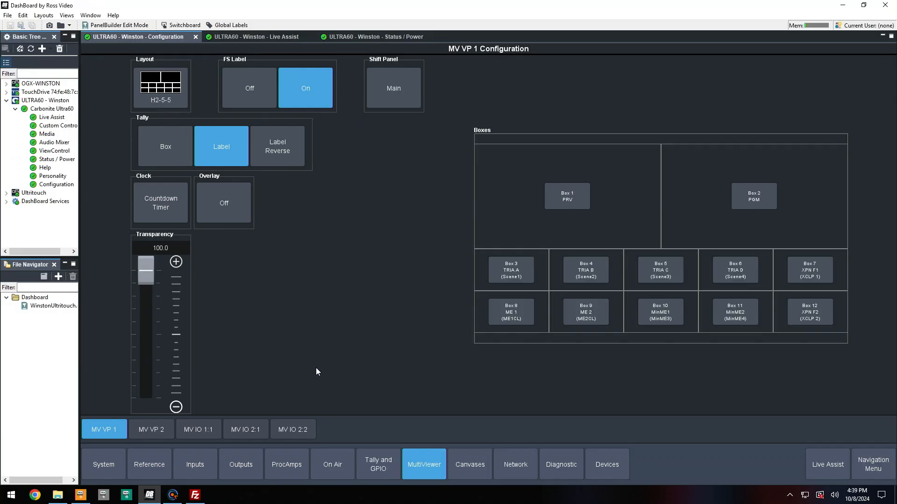
Open Box 2's setup and turn its green tally off.
{"action": "left_click", "coordinate": [742, 193]}
{"action": "left_click", "coordinate": [415, 431]}
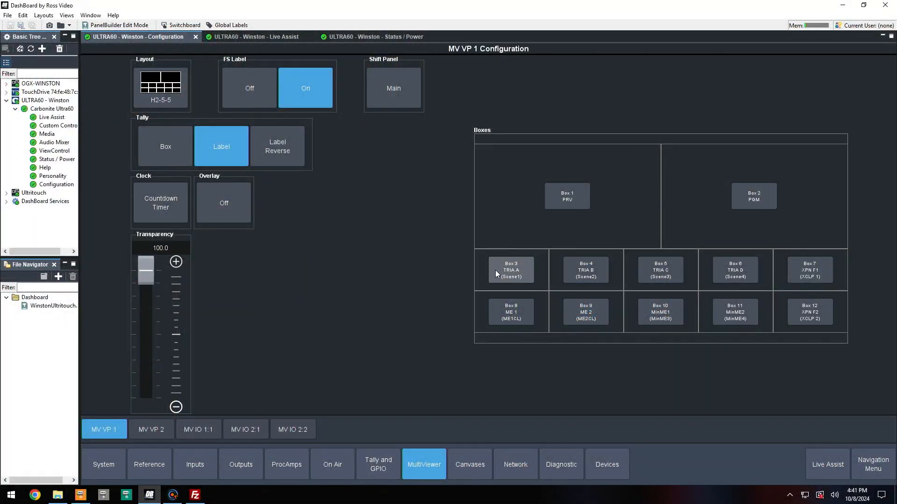
Open Box 3's setup, review its internal sources, and close it.
{"action": "left_click", "coordinate": [496, 273]}
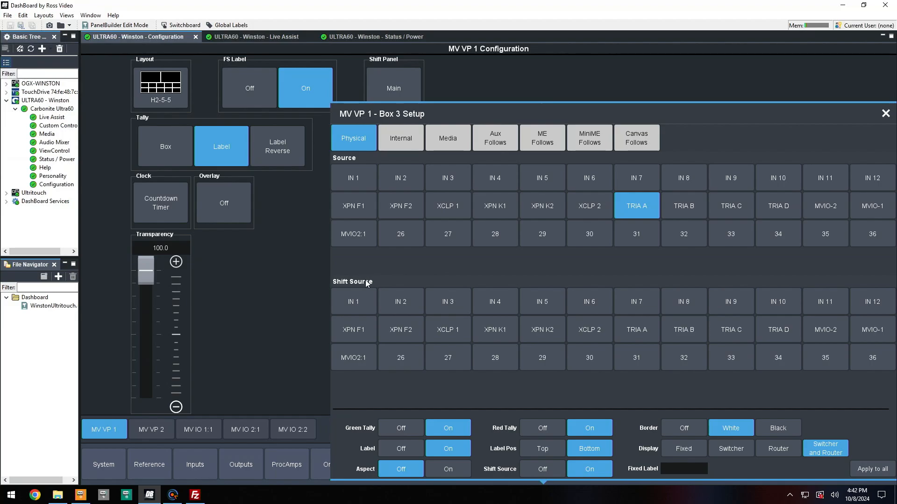
{"action": "left_click", "coordinate": [401, 147]}
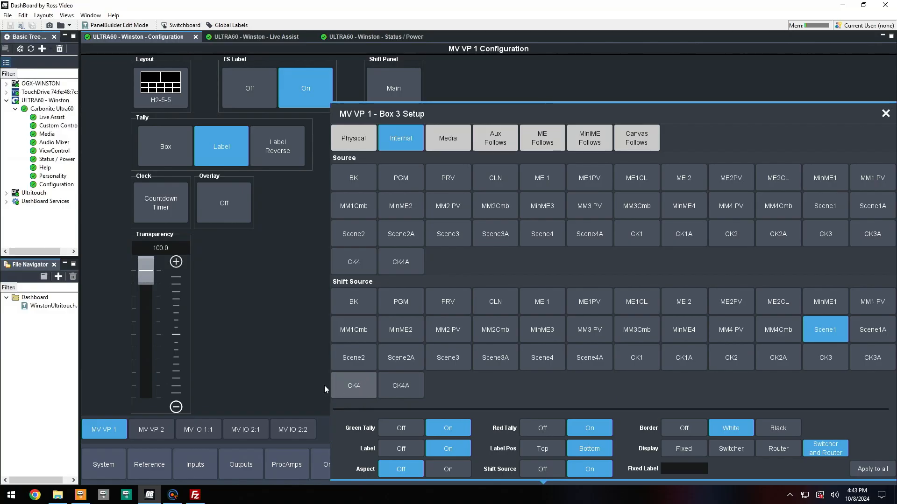
{"action": "left_click", "coordinate": [251, 380]}
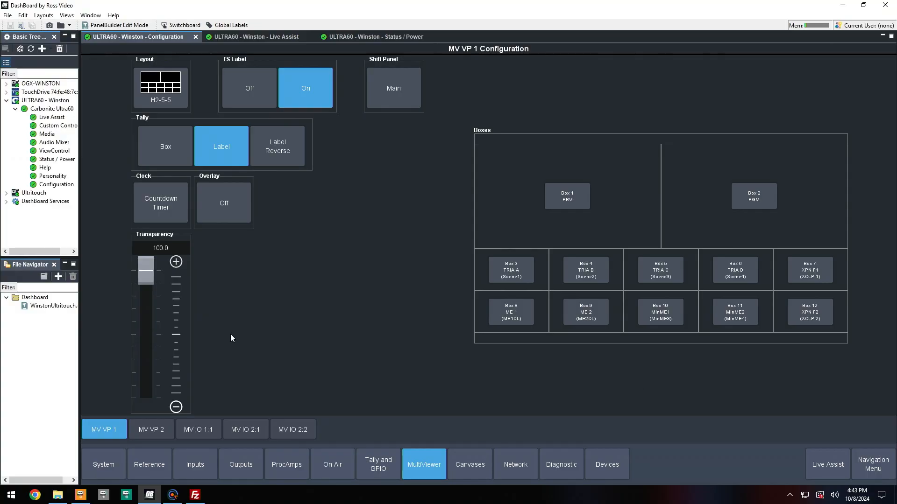
Switch to the MV VP 2 viewer, check its layout, and set its shift panel to Main.
{"action": "left_click", "coordinate": [151, 430]}
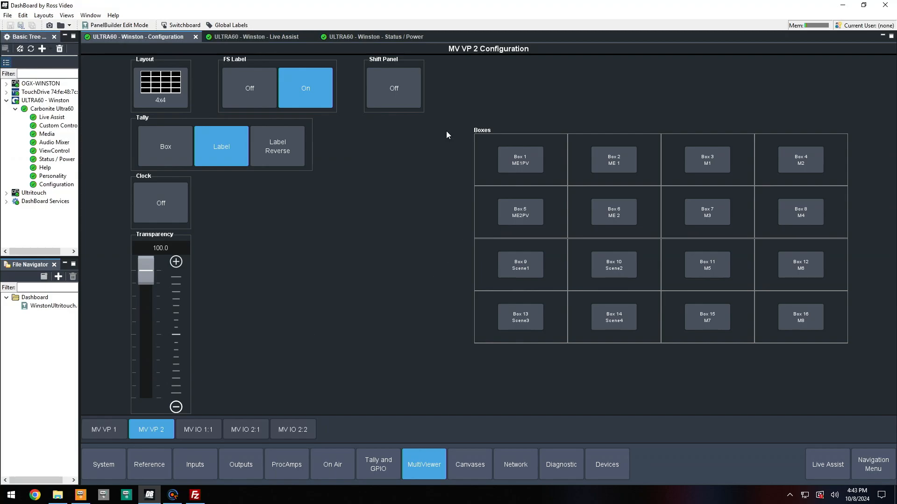
{"action": "left_click", "coordinate": [172, 102]}
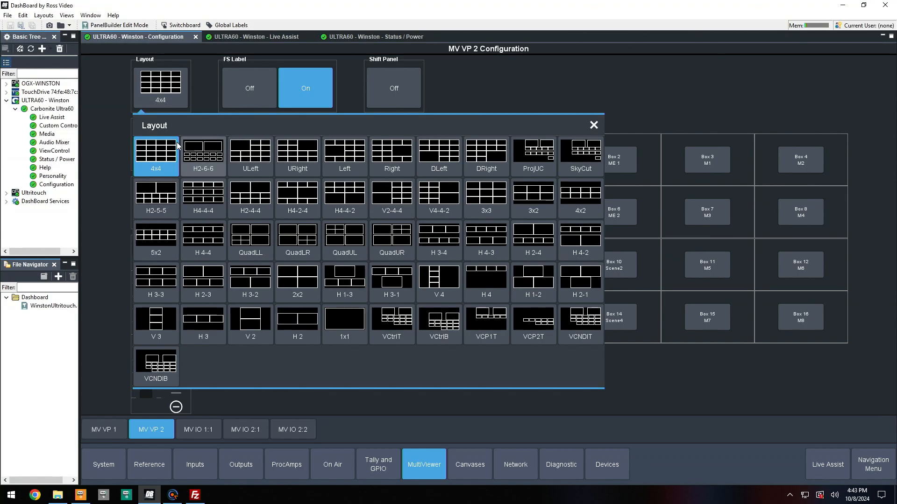
{"action": "left_click", "coordinate": [705, 395]}
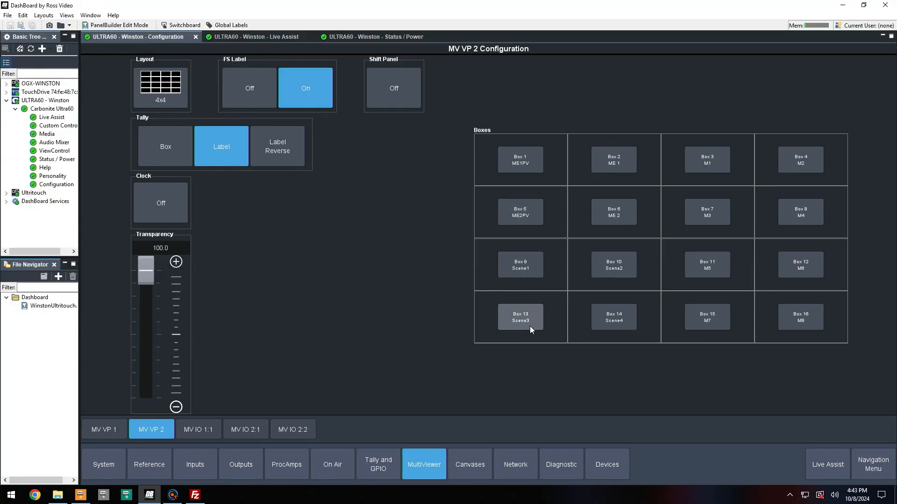
{"action": "left_click", "coordinate": [389, 99]}
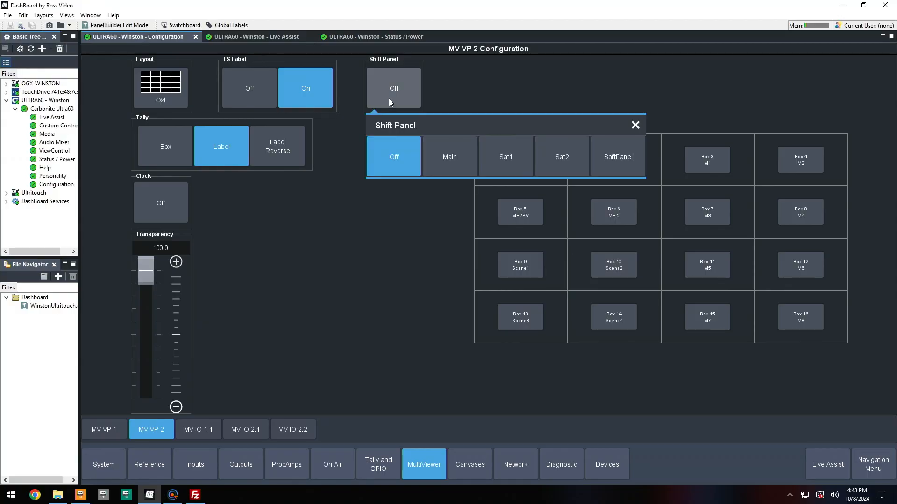
{"action": "left_click", "coordinate": [444, 166]}
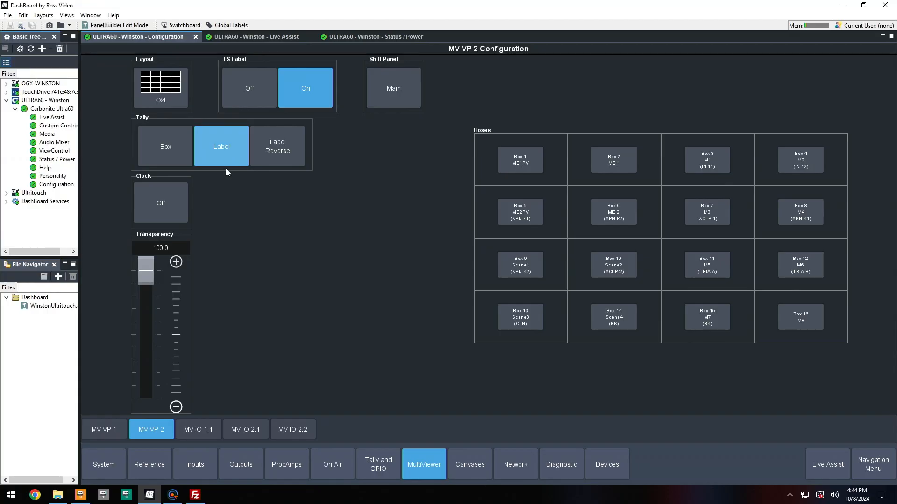
Set MV VP 2's clock to Countdown Timer using Timer 10 and close the clock setup.
{"action": "left_click", "coordinate": [157, 203]}
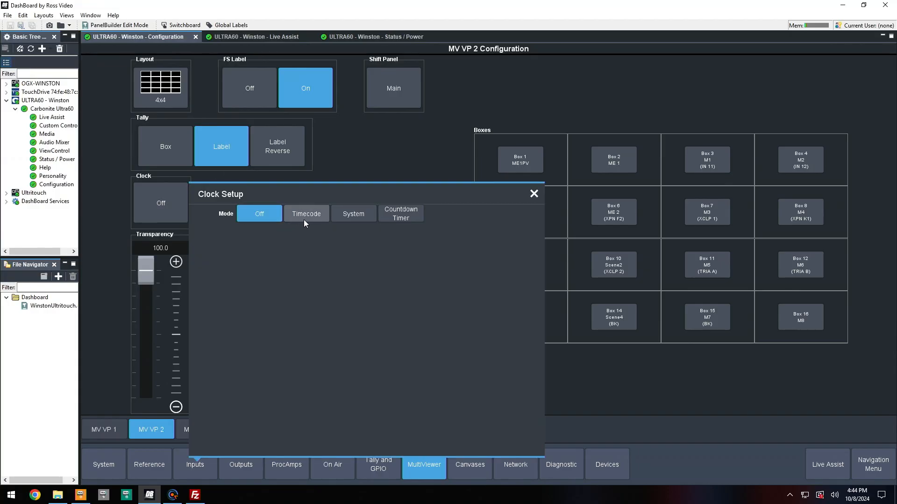
{"action": "left_click", "coordinate": [391, 217]}
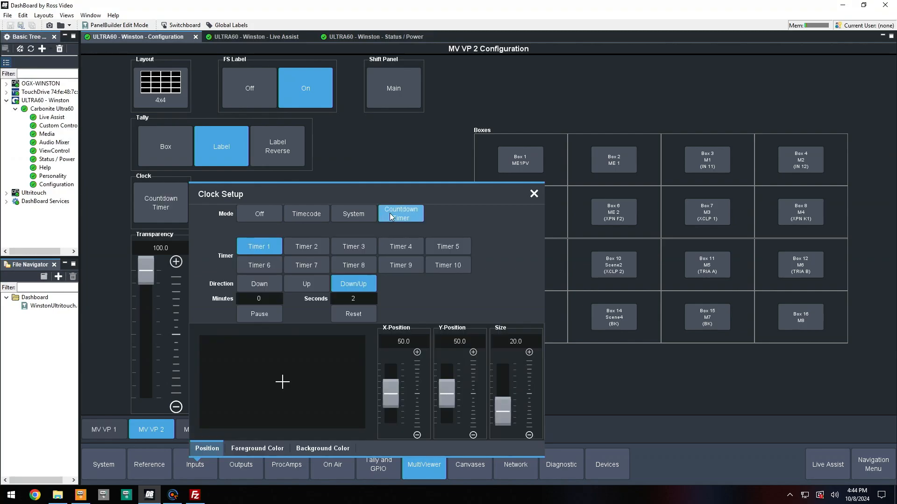
{"action": "left_click", "coordinate": [446, 269]}
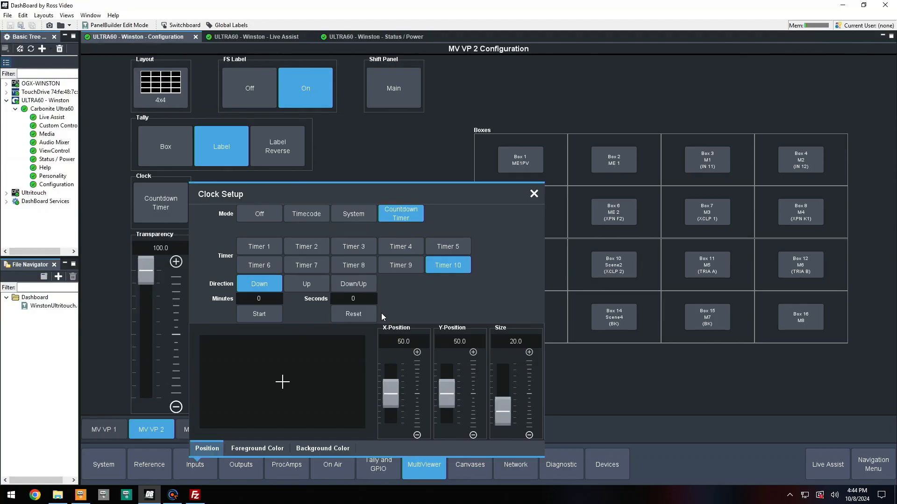
{"action": "left_click", "coordinate": [406, 163]}
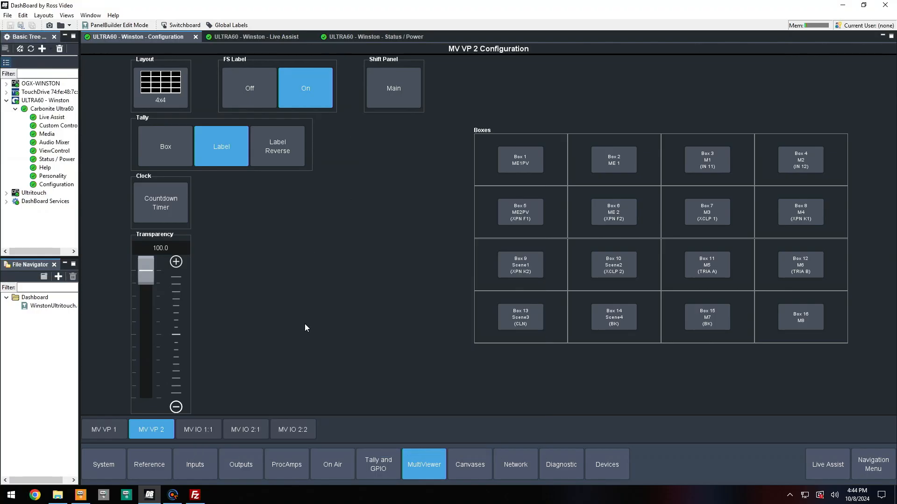
Switch to the MV IO 1:1 viewer, set its layout to 4x4 and its shift panel to Main.
{"action": "left_click", "coordinate": [215, 432]}
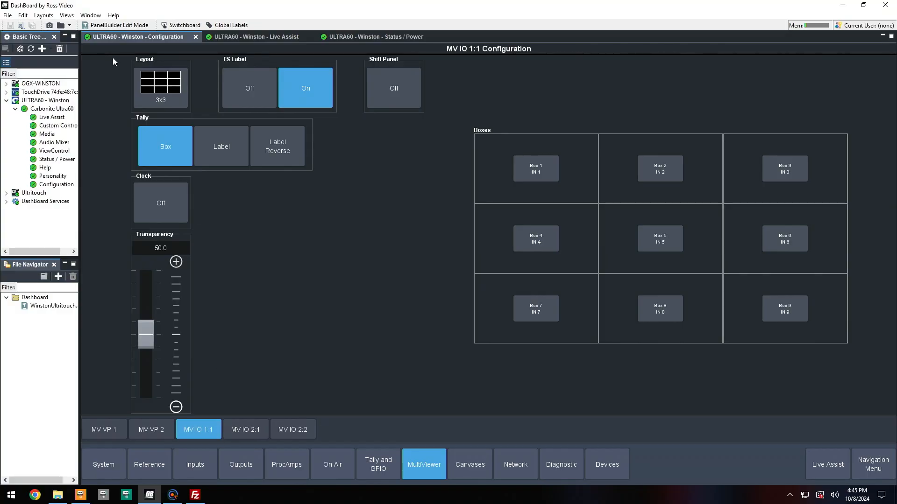
{"action": "left_click", "coordinate": [172, 100]}
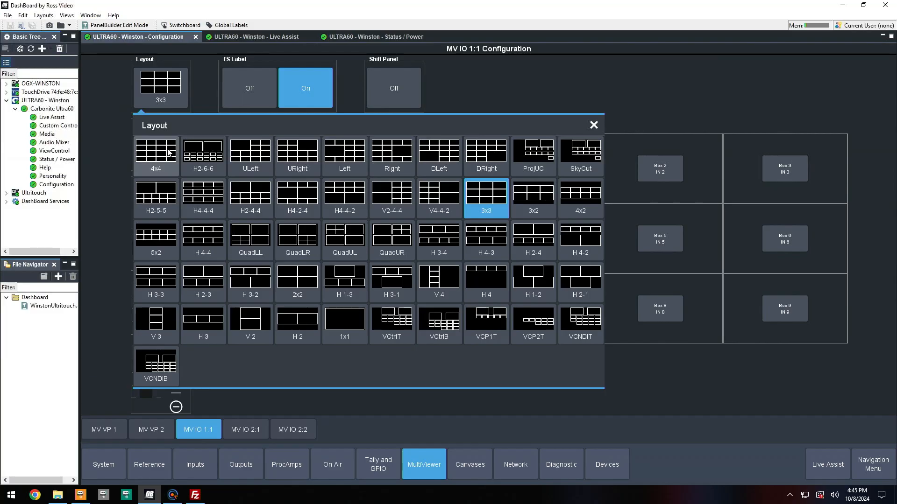
{"action": "left_click", "coordinate": [169, 153]}
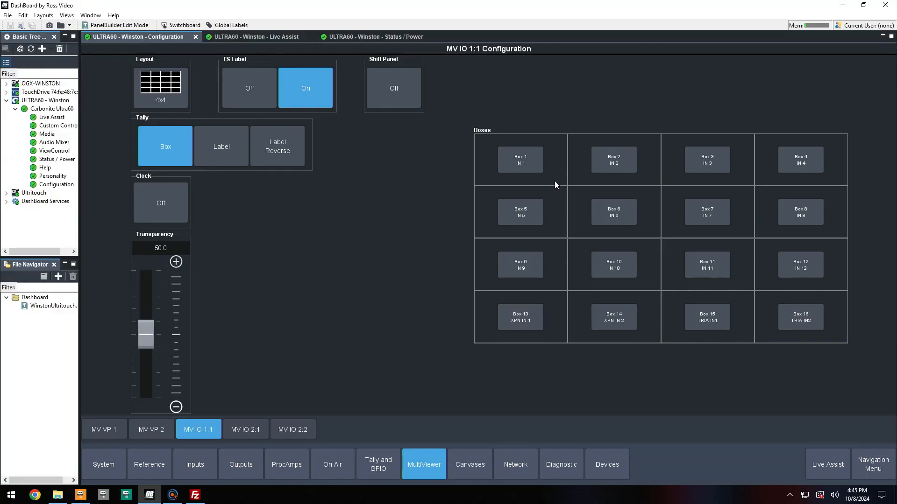
{"action": "left_click", "coordinate": [392, 101]}
{"action": "left_click", "coordinate": [441, 158]}
Change the MV IO 1:1 layout to H 3-3, then to 2x2.
{"action": "left_click", "coordinate": [161, 86]}
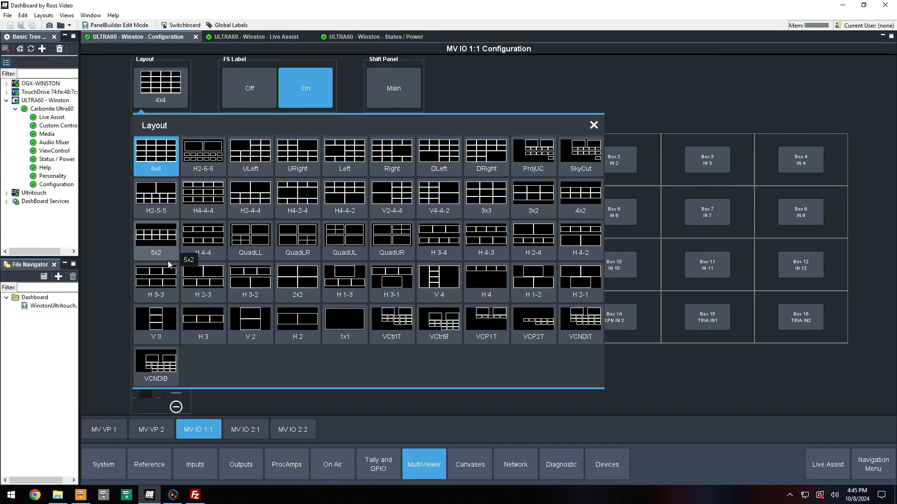
{"action": "left_click", "coordinate": [167, 281]}
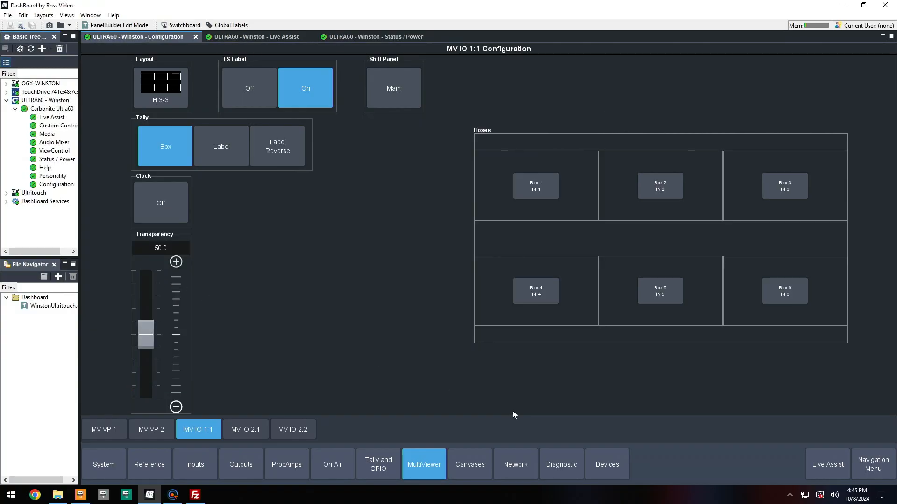
{"action": "left_click", "coordinate": [152, 84]}
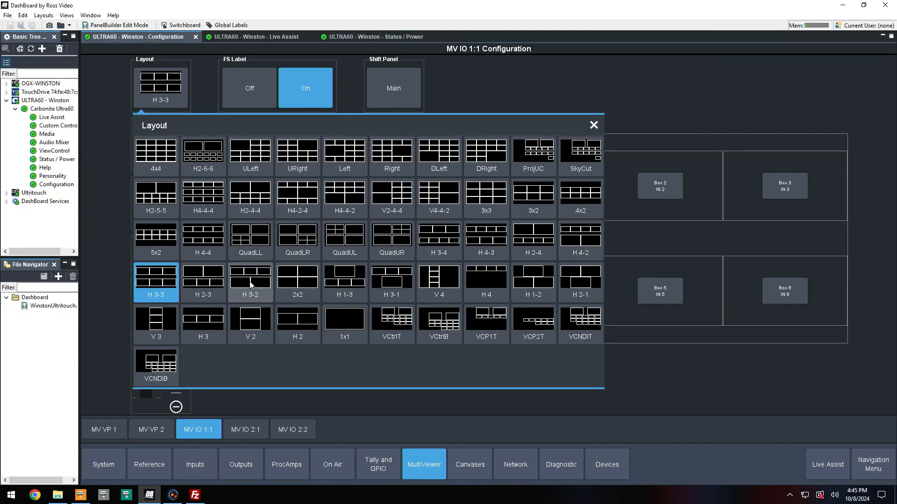
{"action": "left_click", "coordinate": [306, 285]}
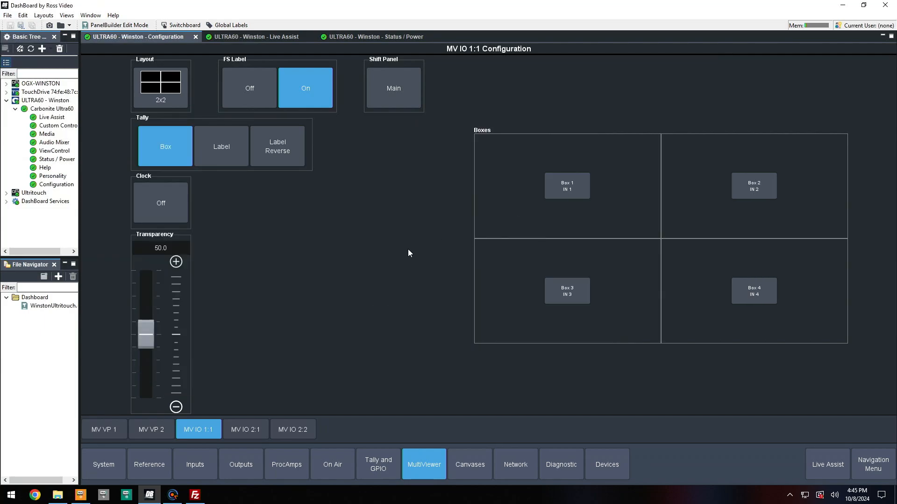
Set the shift source of Box 1 to IN 5 and of Box 2 to IN 6.
{"action": "left_click", "coordinate": [574, 191]}
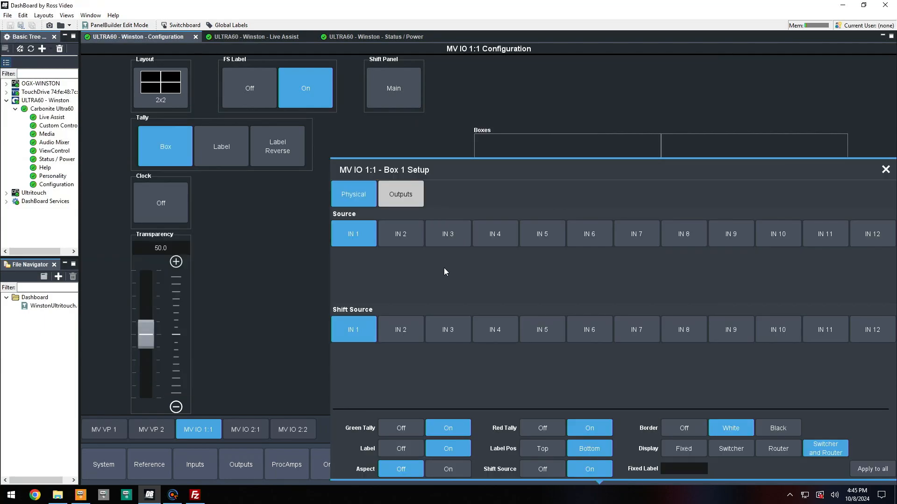
{"action": "left_click", "coordinate": [550, 335]}
{"action": "left_click", "coordinate": [200, 316]}
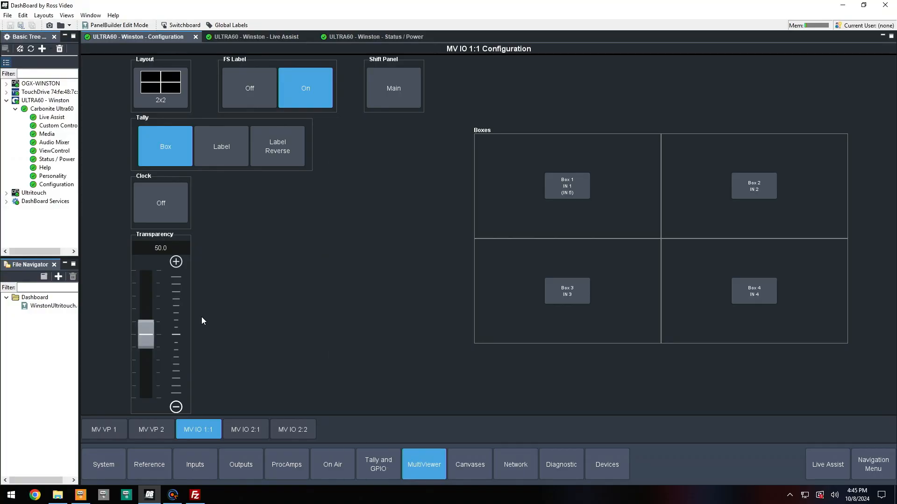
{"action": "left_click", "coordinate": [749, 189]}
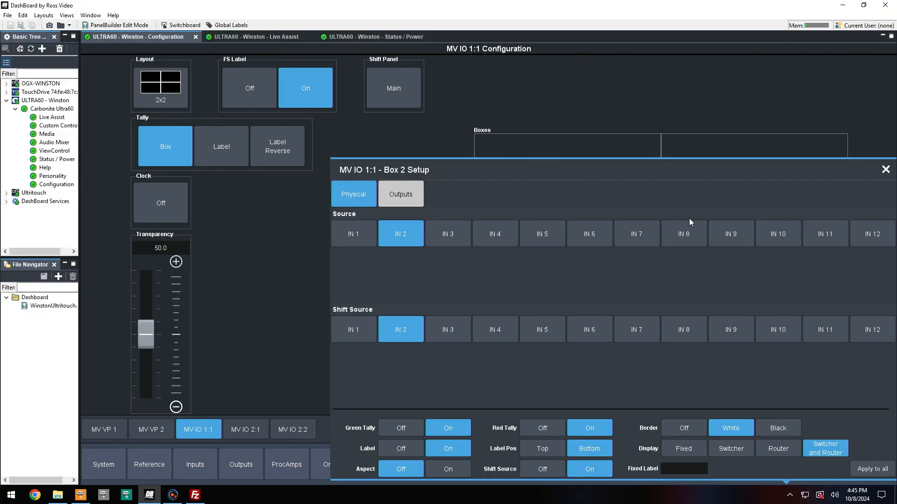
{"action": "left_click", "coordinate": [588, 321]}
{"action": "left_click", "coordinate": [311, 321]}
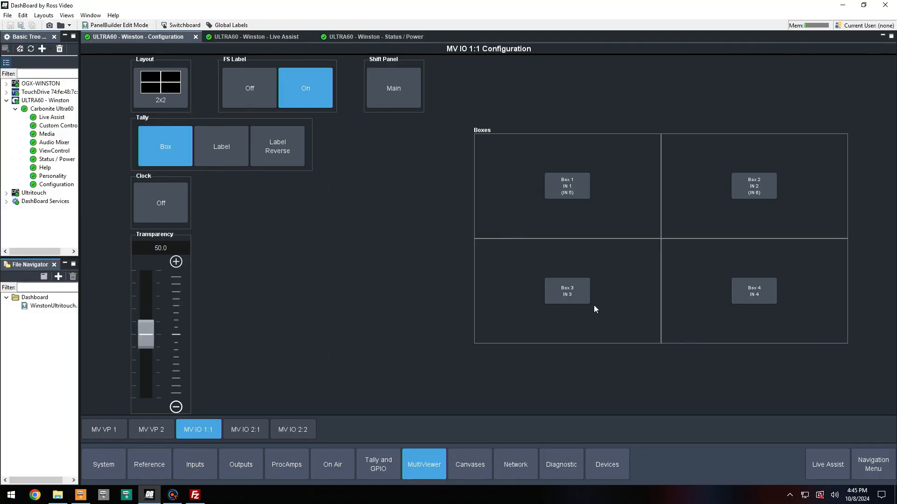
Set the shift source of Box 3 to IN 7 and of Box 4 to IN 8.
{"action": "left_click", "coordinate": [581, 299]}
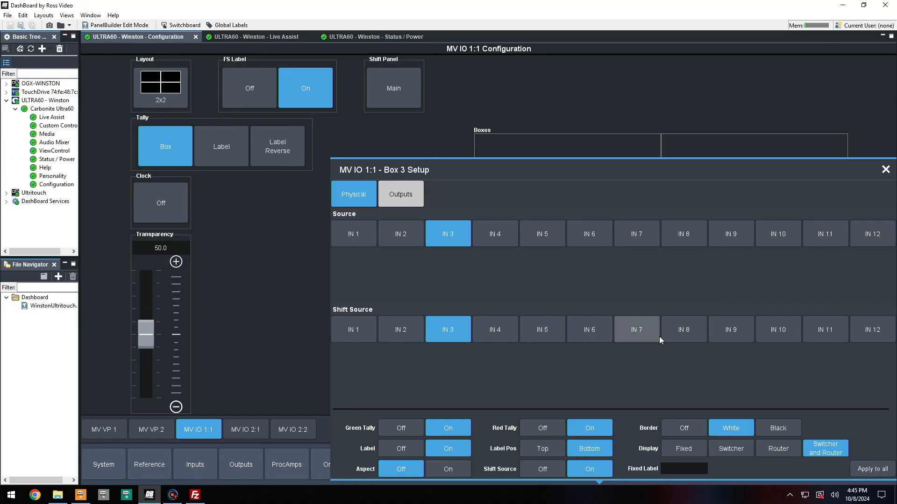
{"action": "left_click", "coordinate": [644, 336]}
{"action": "left_click", "coordinate": [181, 313]}
{"action": "left_click", "coordinate": [766, 301]}
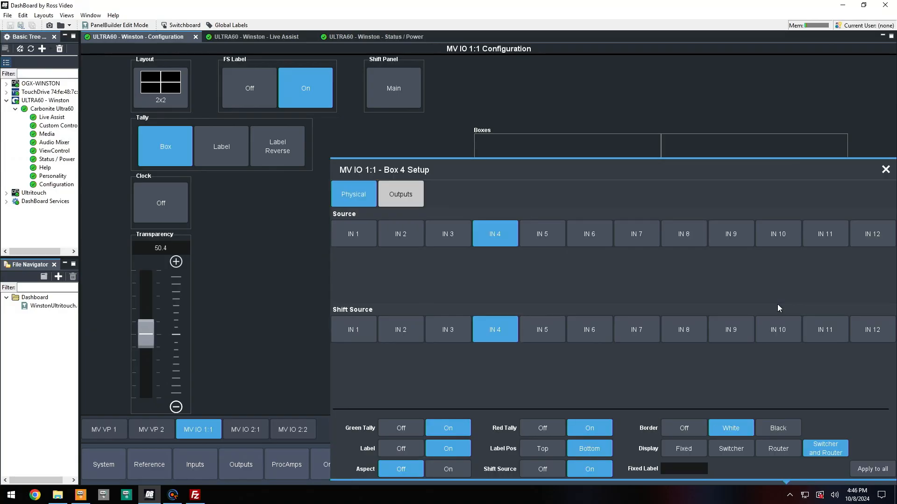
{"action": "left_click", "coordinate": [704, 335]}
{"action": "left_click", "coordinate": [257, 332]}
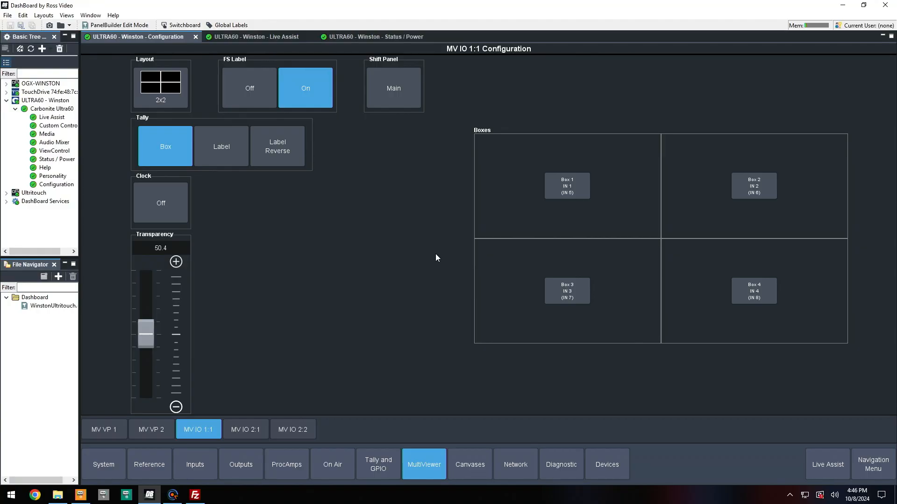
Open Box 1's setup, review its output sources, and close it.
{"action": "left_click", "coordinate": [567, 185]}
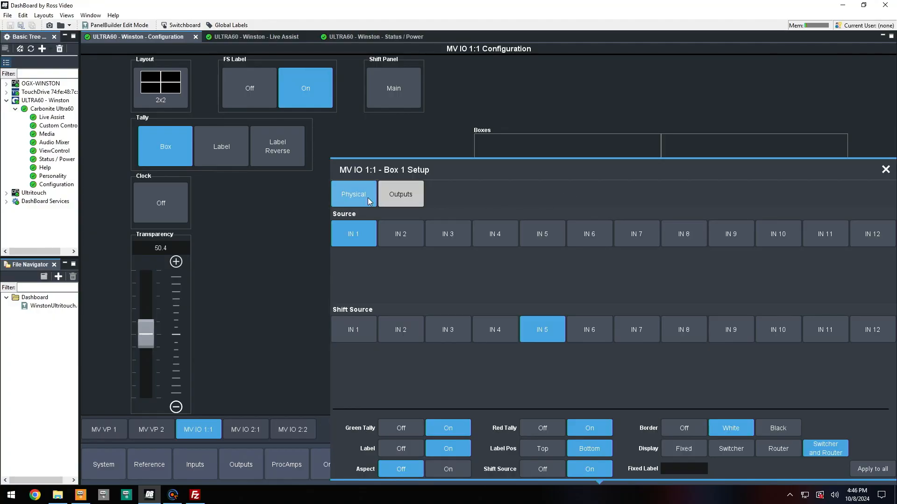
{"action": "left_click", "coordinate": [403, 201]}
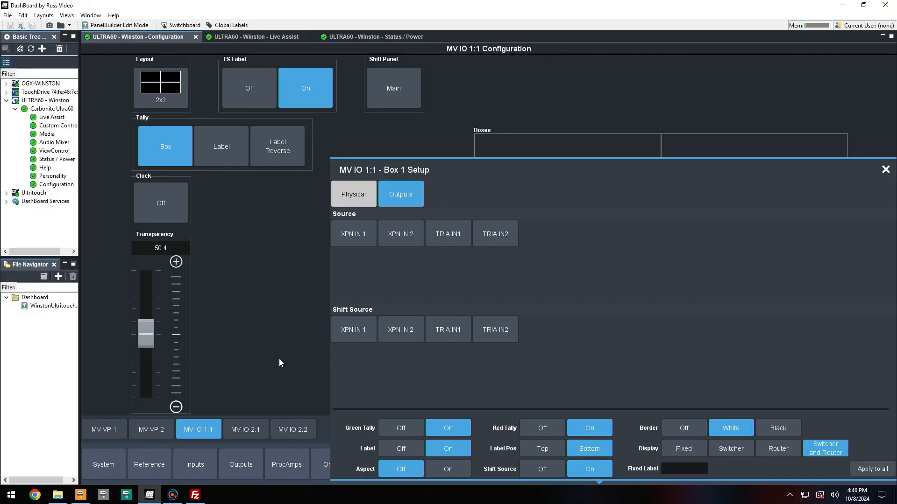
{"action": "left_click", "coordinate": [299, 353]}
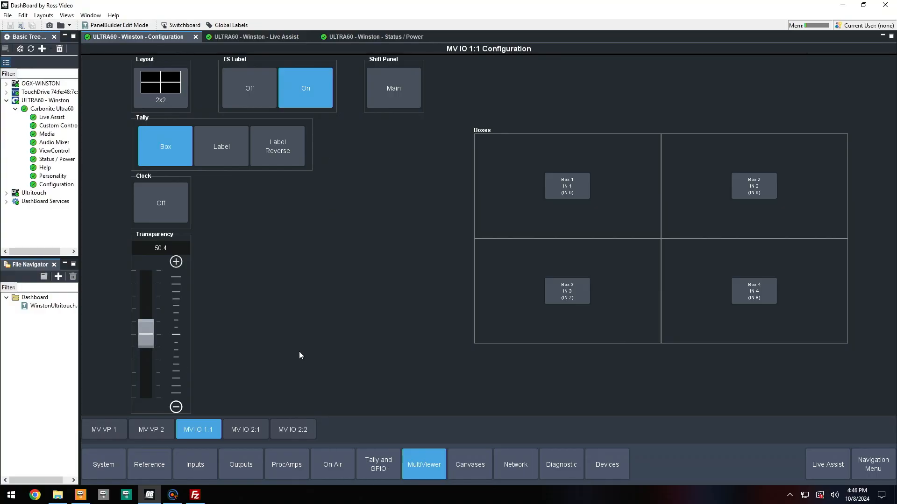